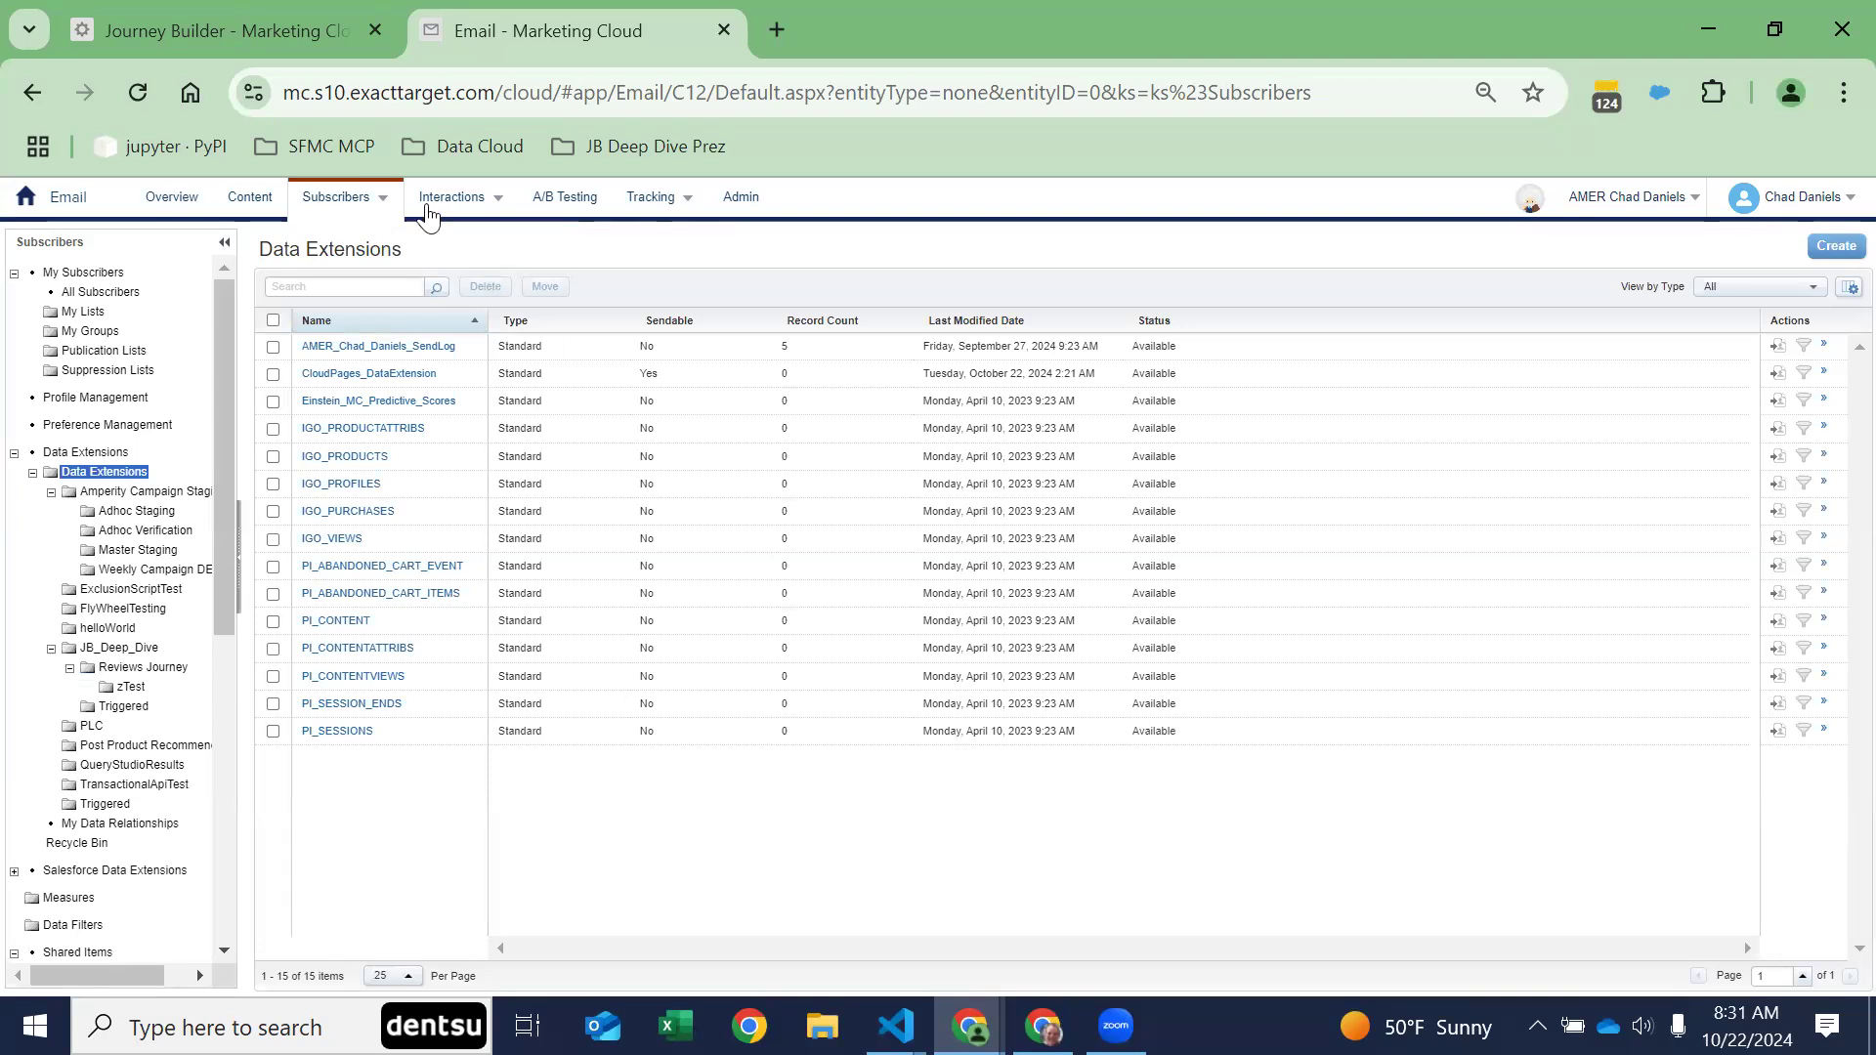
Step: Open the Ratings_Reviews_Journey_Entry data extension in the Reviews Journey folder under JB_Deep_Dive
click(248, 35)
click(518, 4)
mouse_move(896, 1025)
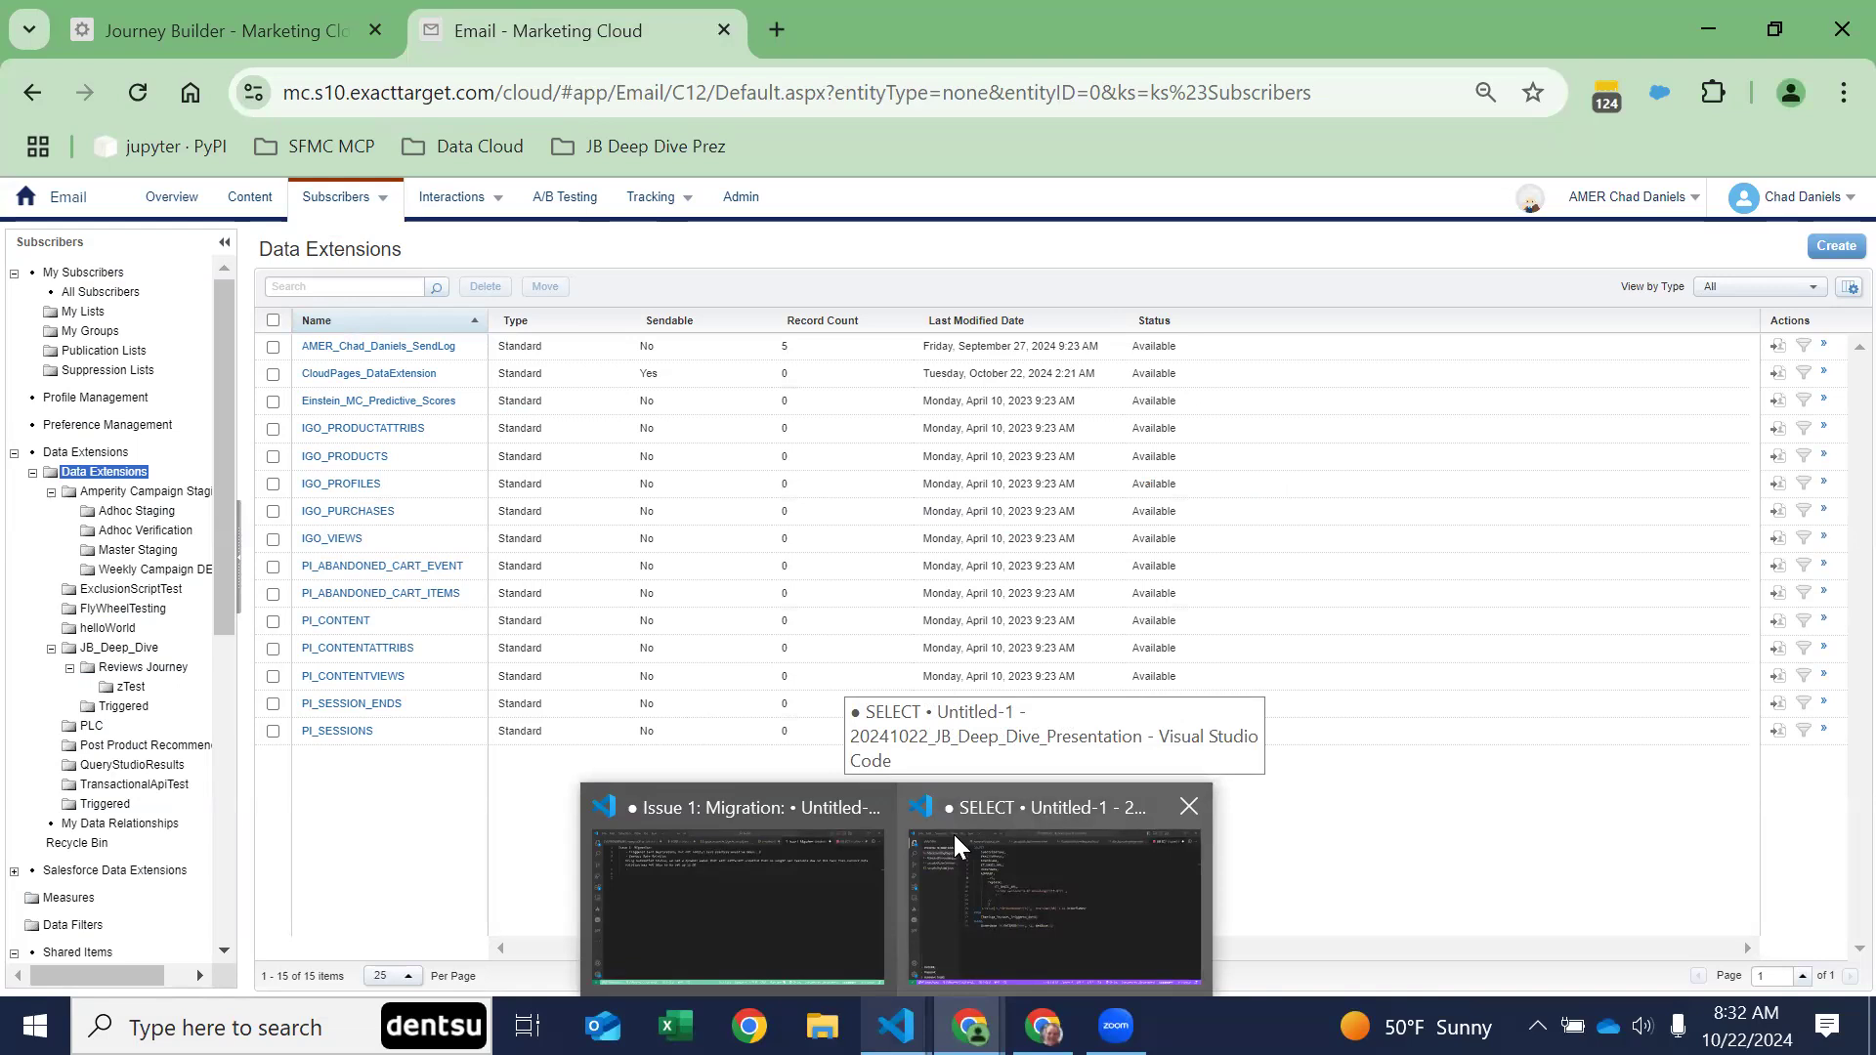
click(143, 668)
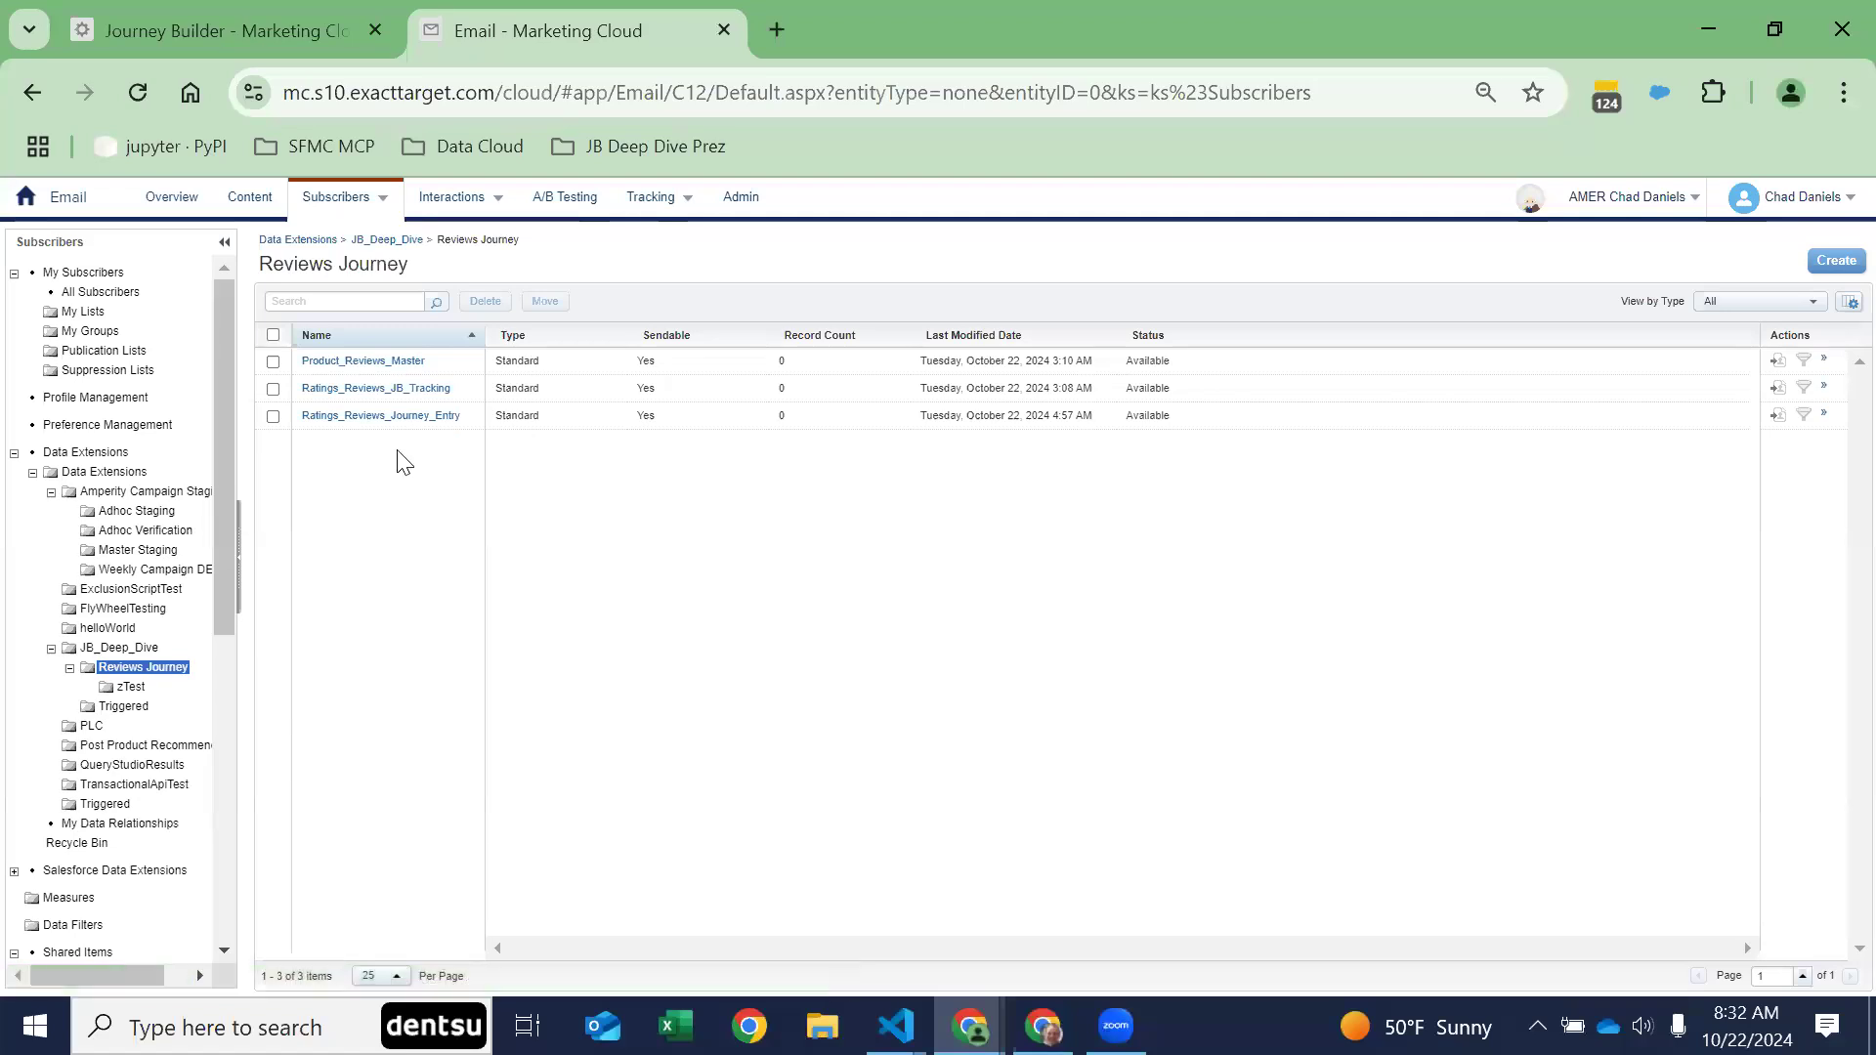
click(381, 417)
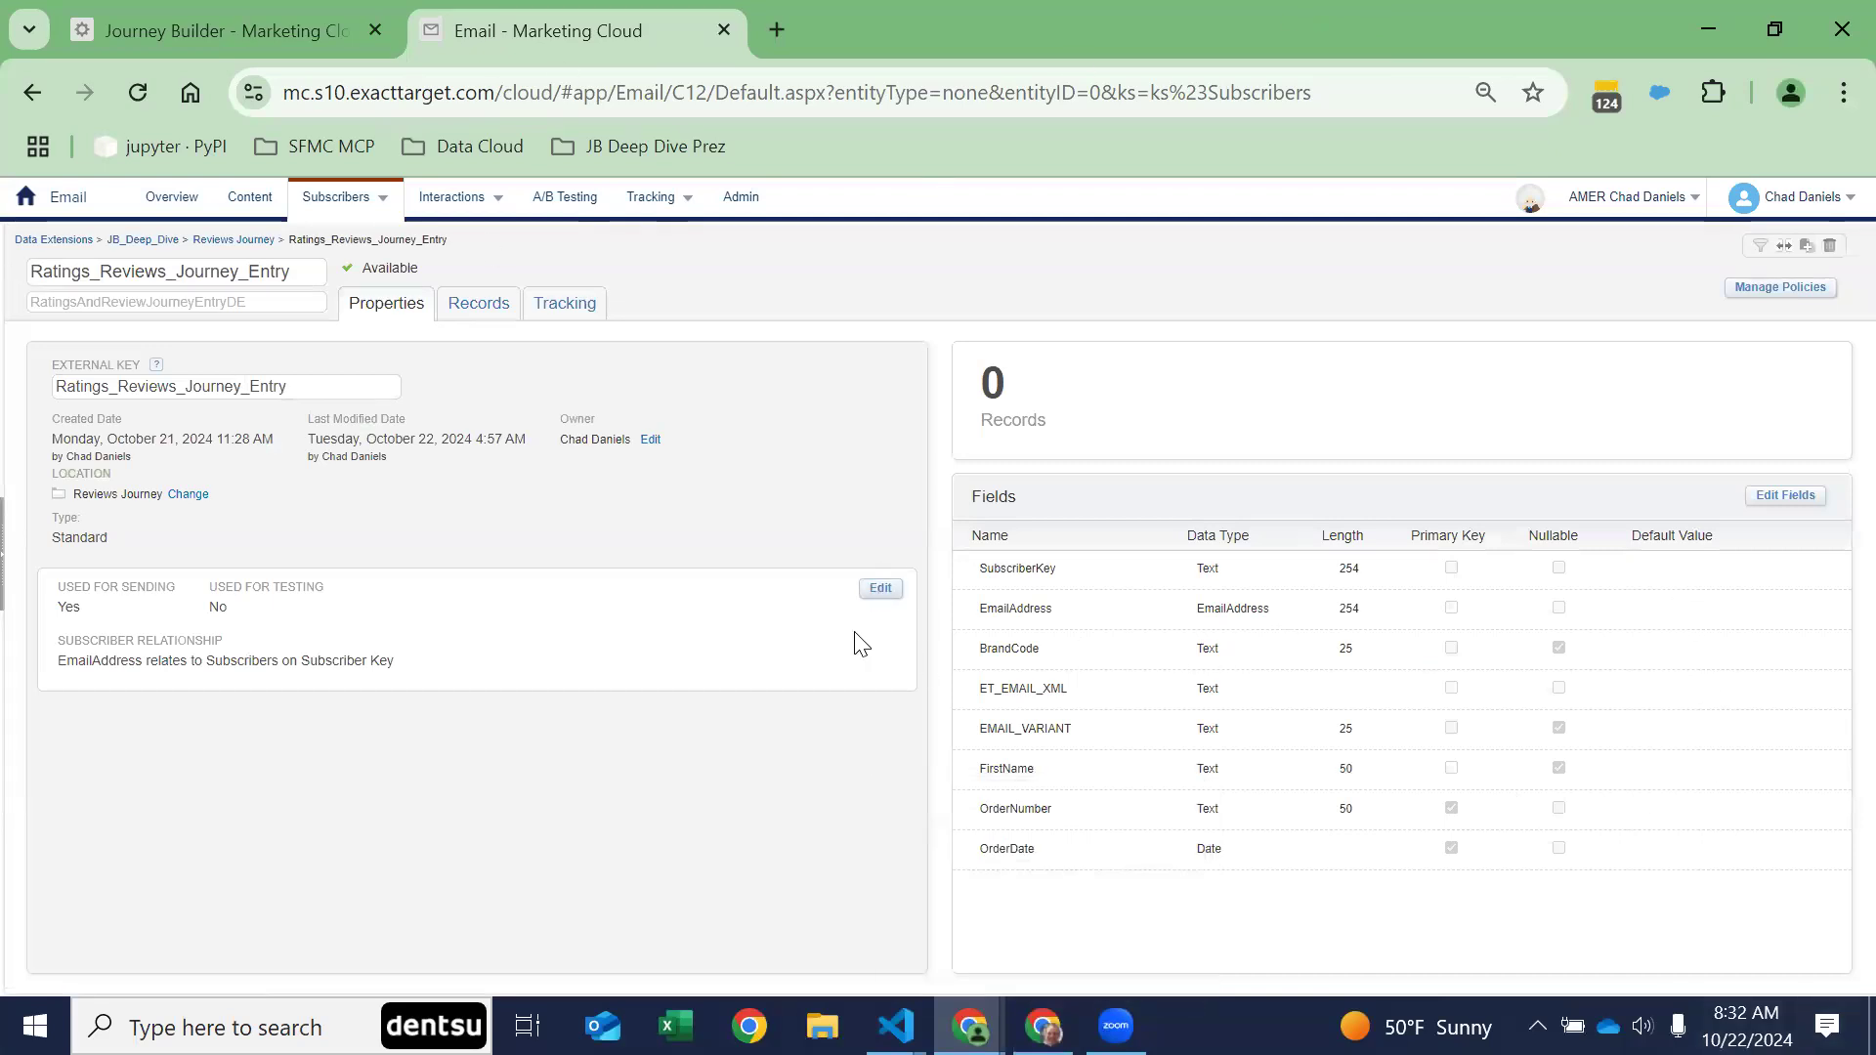
Step: Examine the field definitions of the Ratings_Reviews_Journey_Entry data extension, from SubscriberKey and EmailAddress to the email content fields
drag(980, 582, 1641, 618)
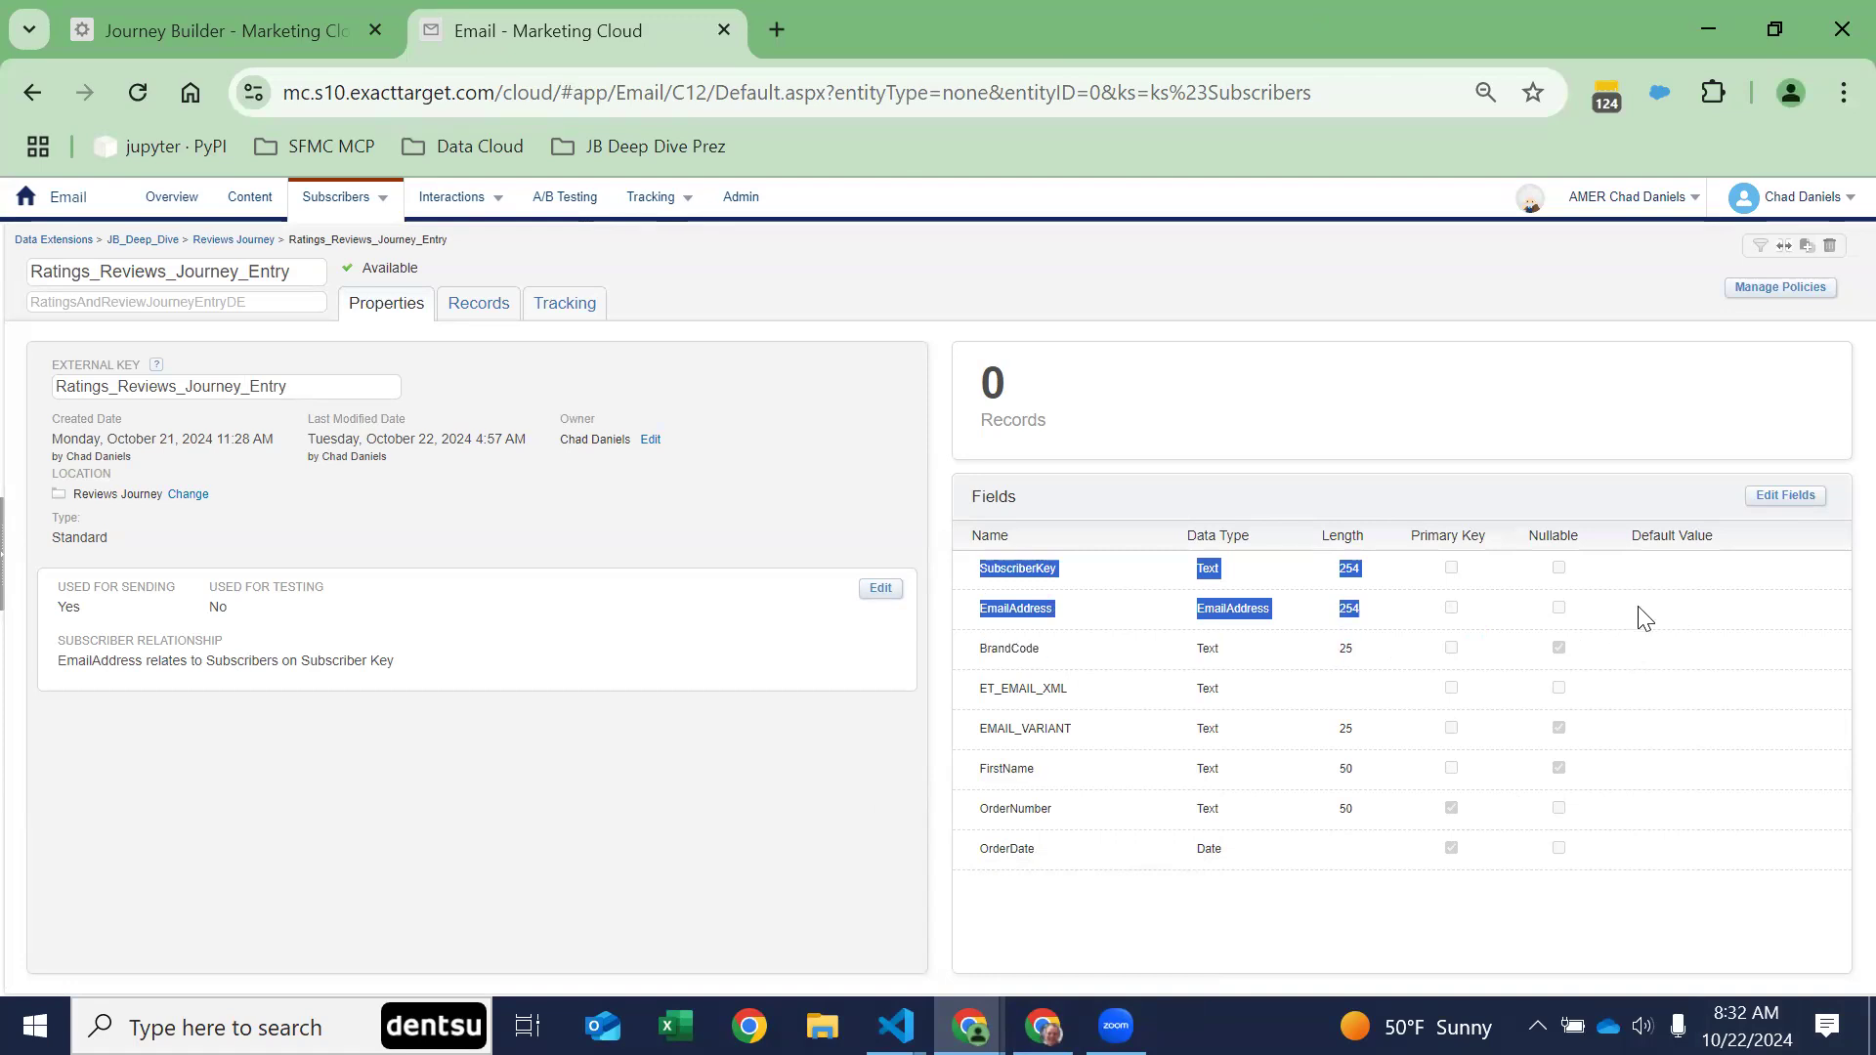
click(1599, 958)
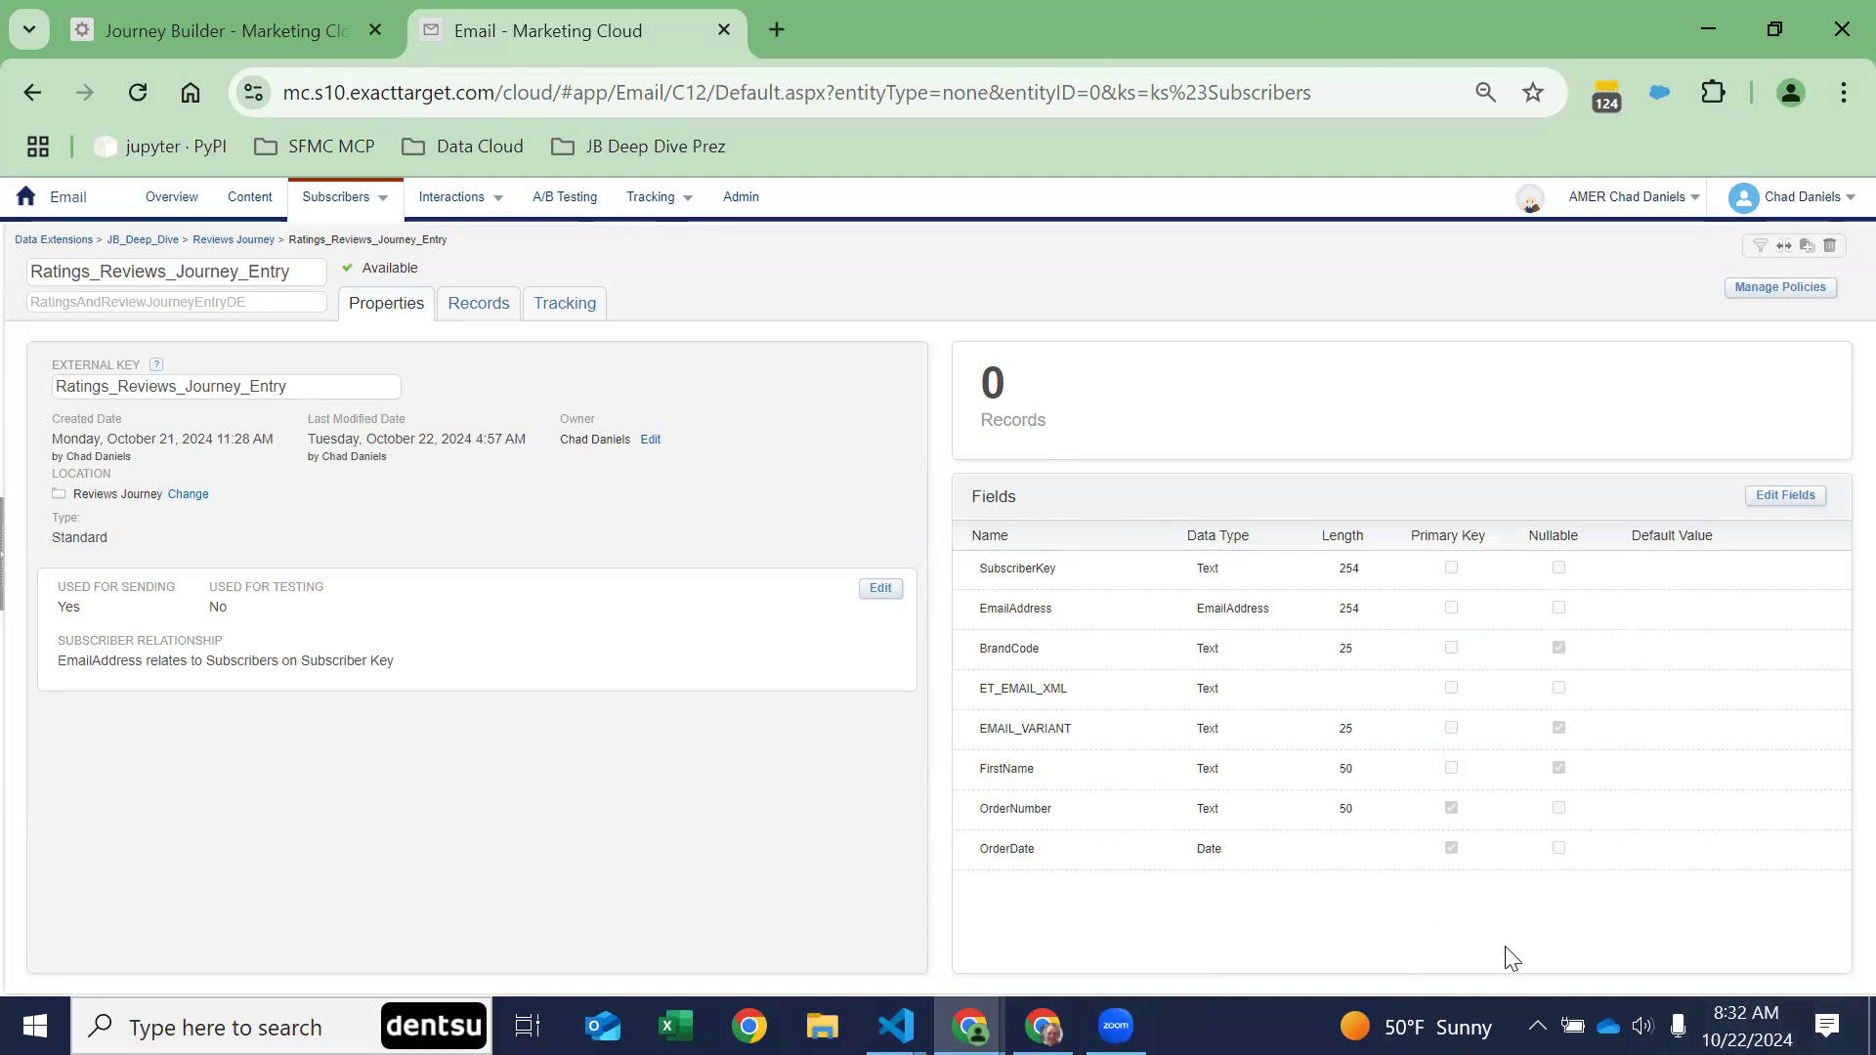
mouse_move(984, 737)
mouse_down()
mouse_move(1119, 723)
mouse_move(954, 742)
mouse_move(980, 729)
mouse_up()
click(1331, 874)
double_click(1208, 689)
Step: Return to the journey canvas and review the data extension and attribute values of the first Update Journey Tracking activity
click(114, 12)
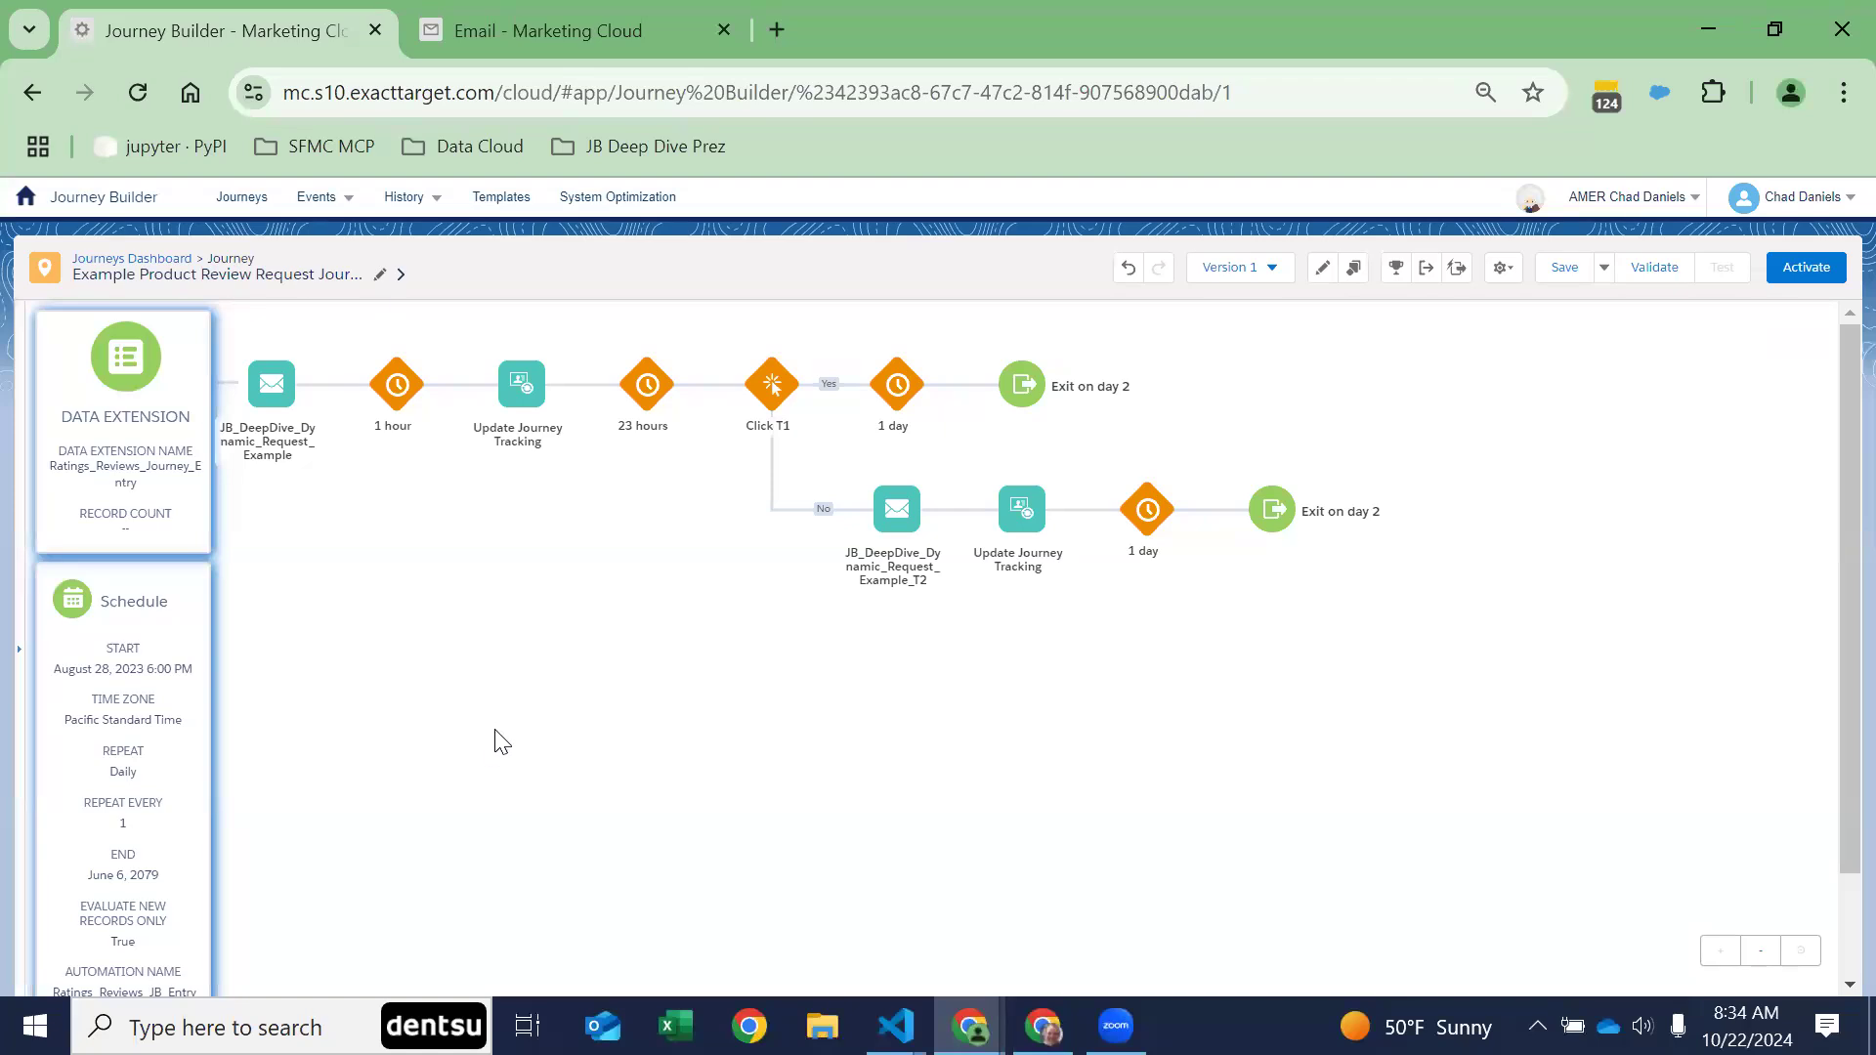
click(523, 387)
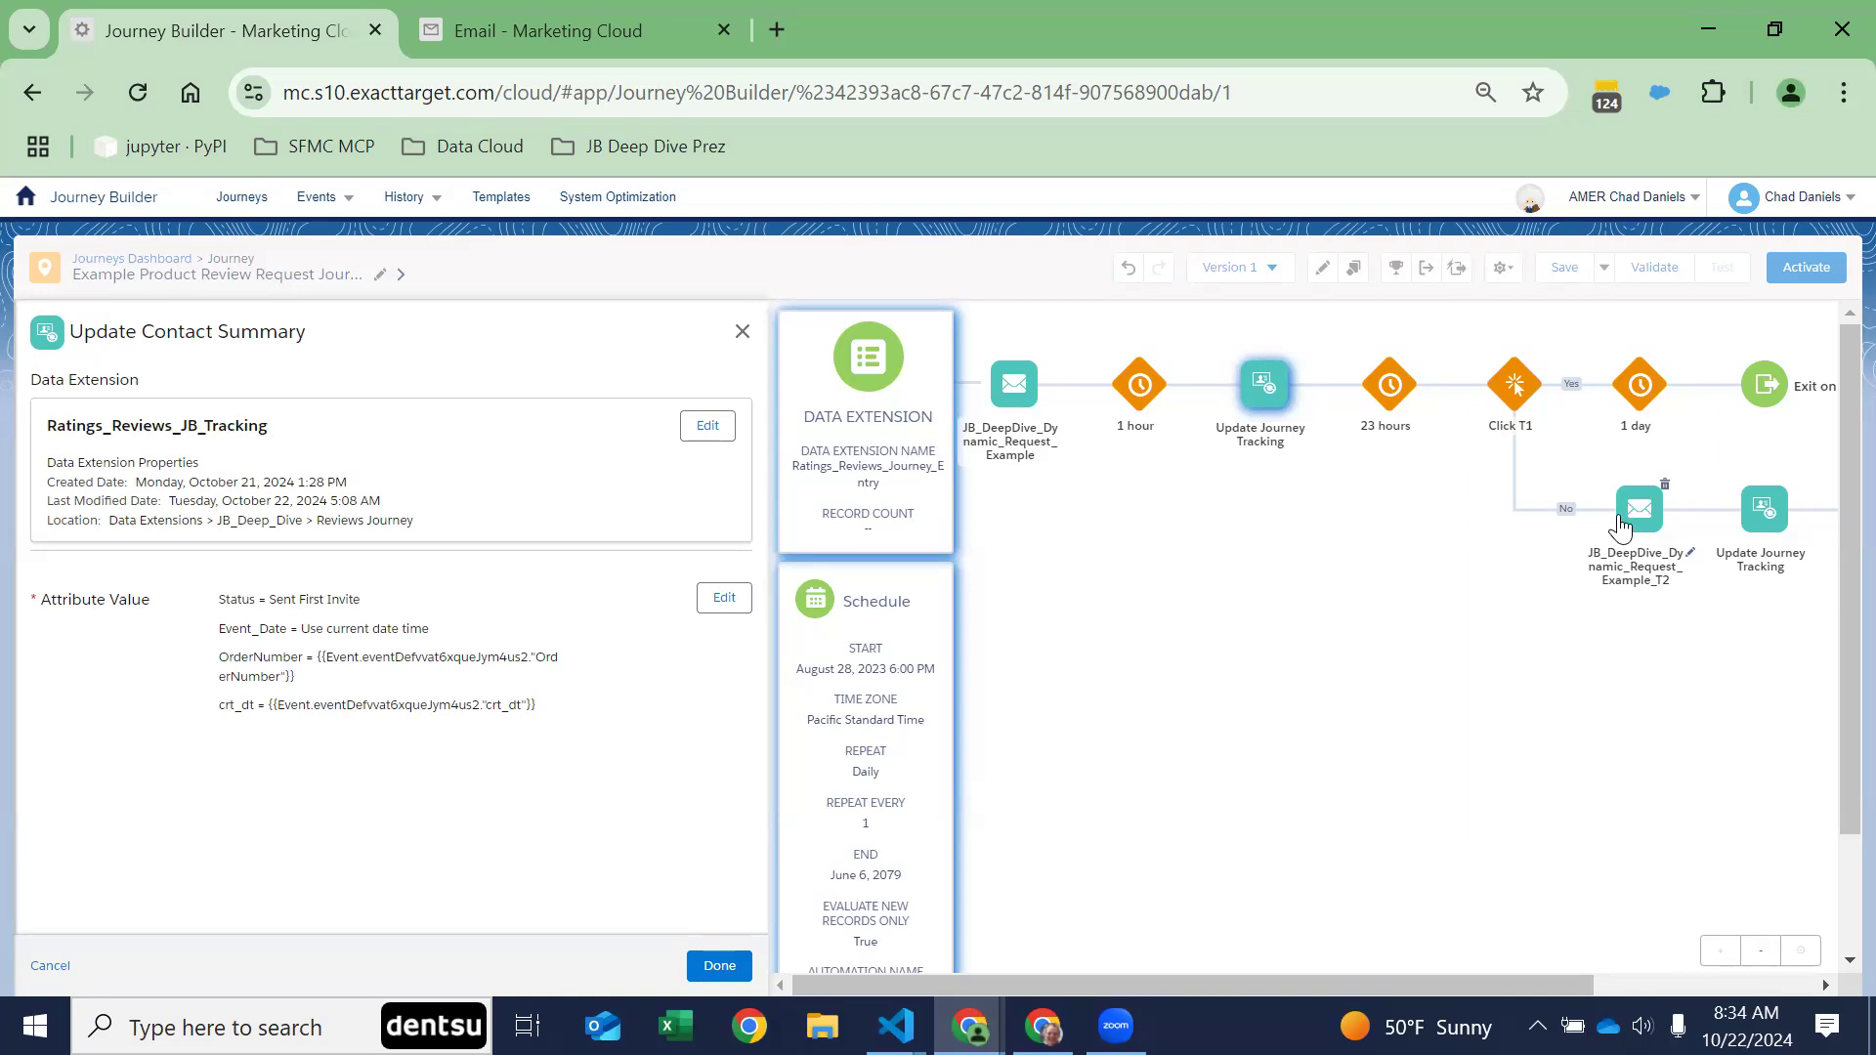
drag(51, 422, 277, 430)
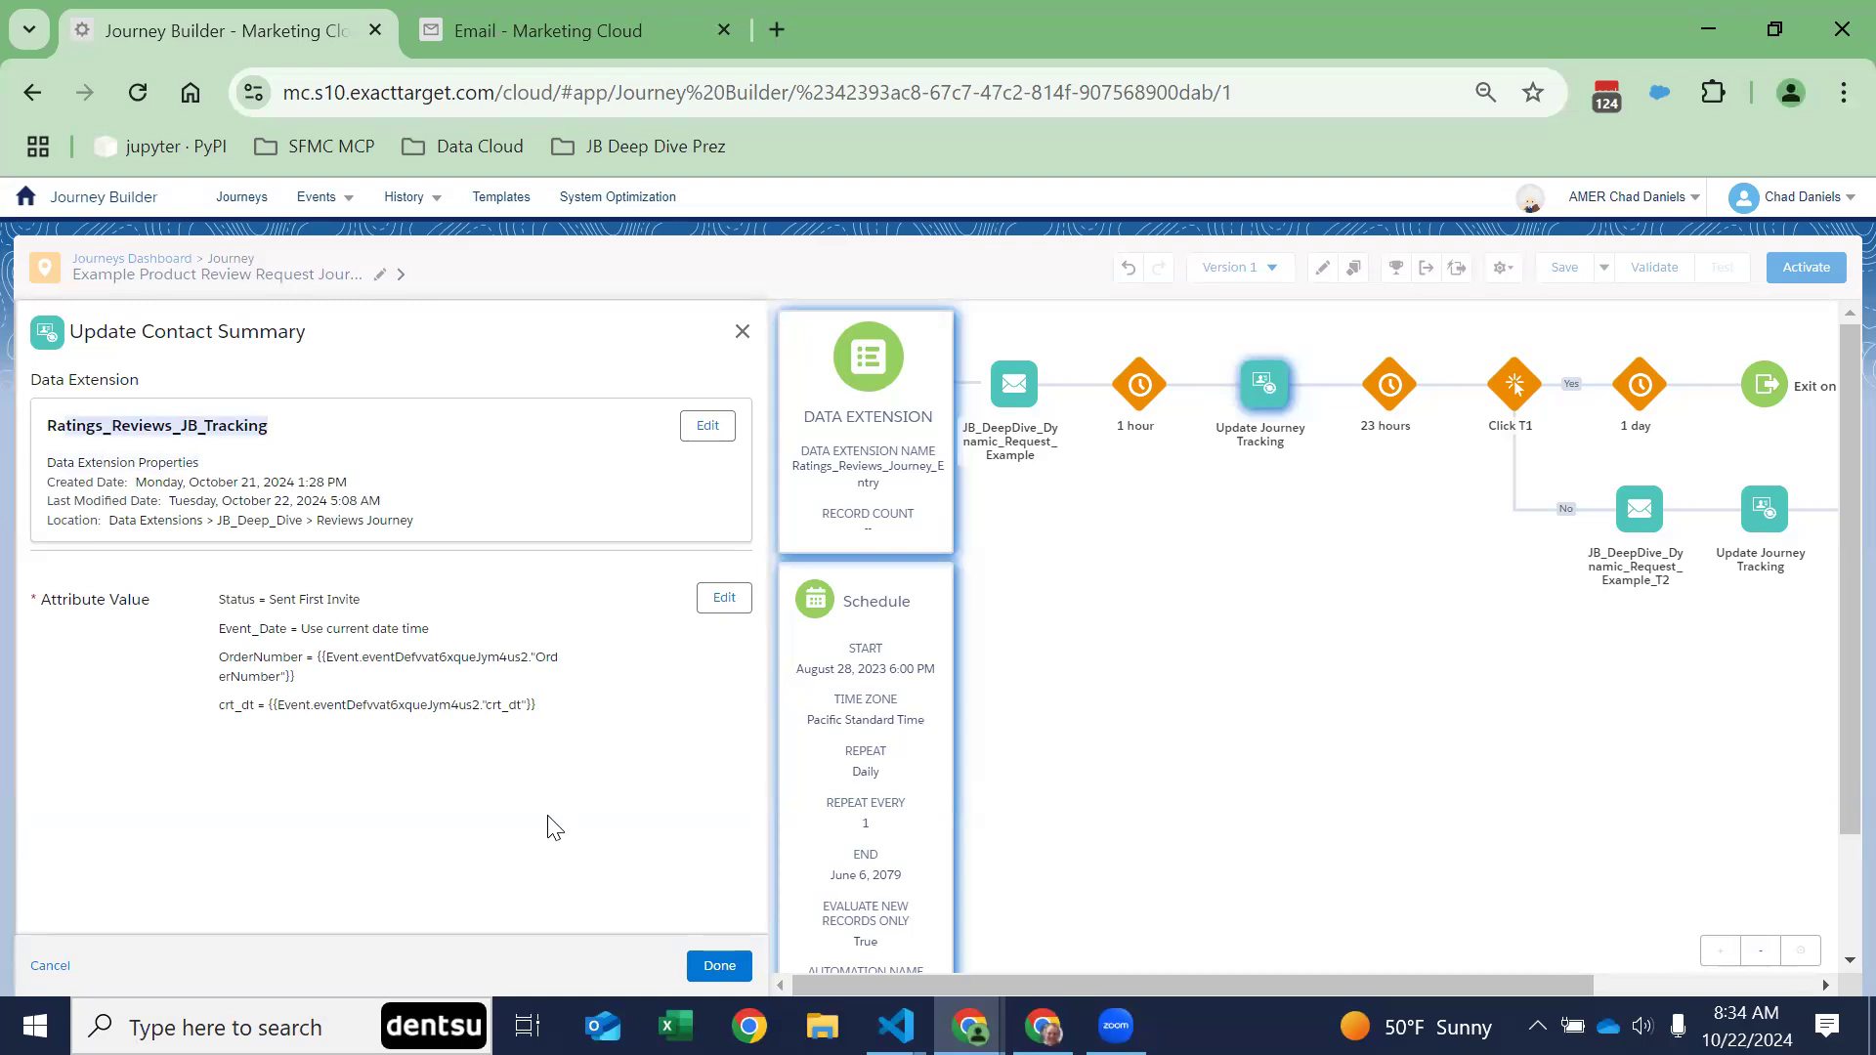
click(619, 617)
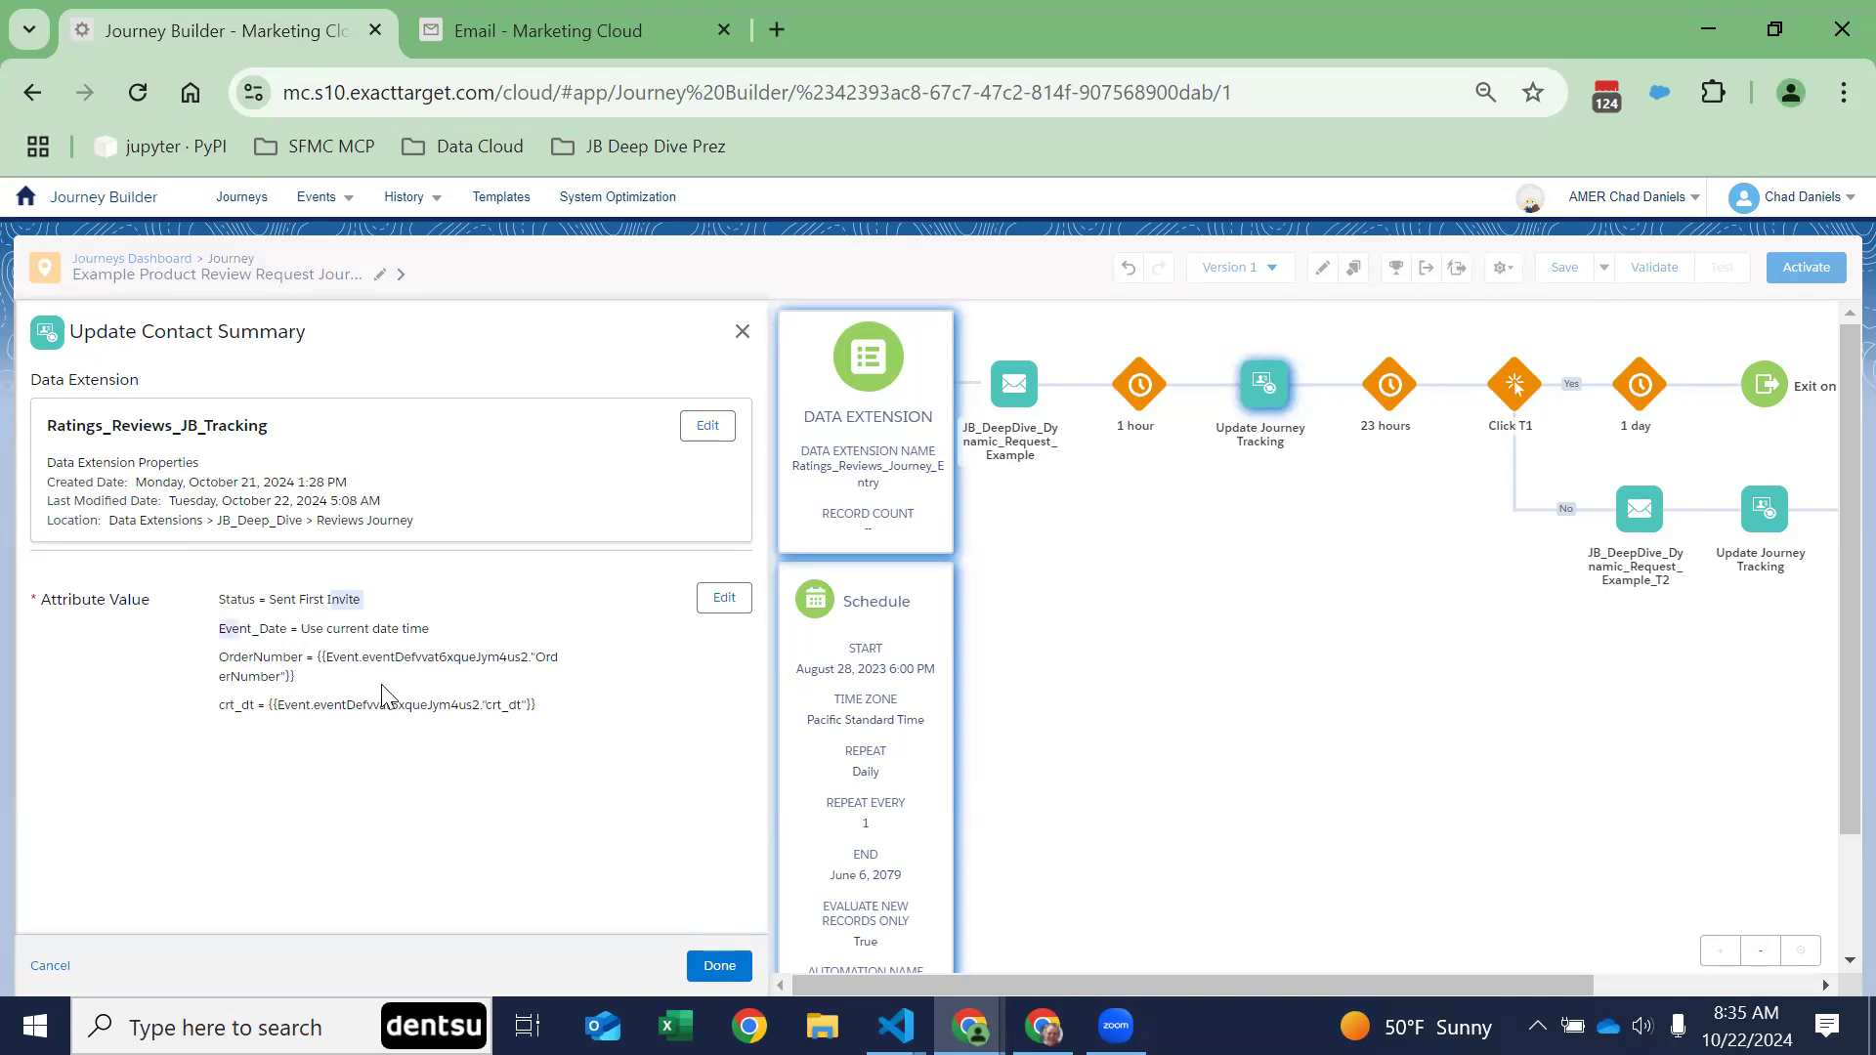
drag(270, 598, 362, 599)
click(599, 787)
drag(226, 626, 559, 622)
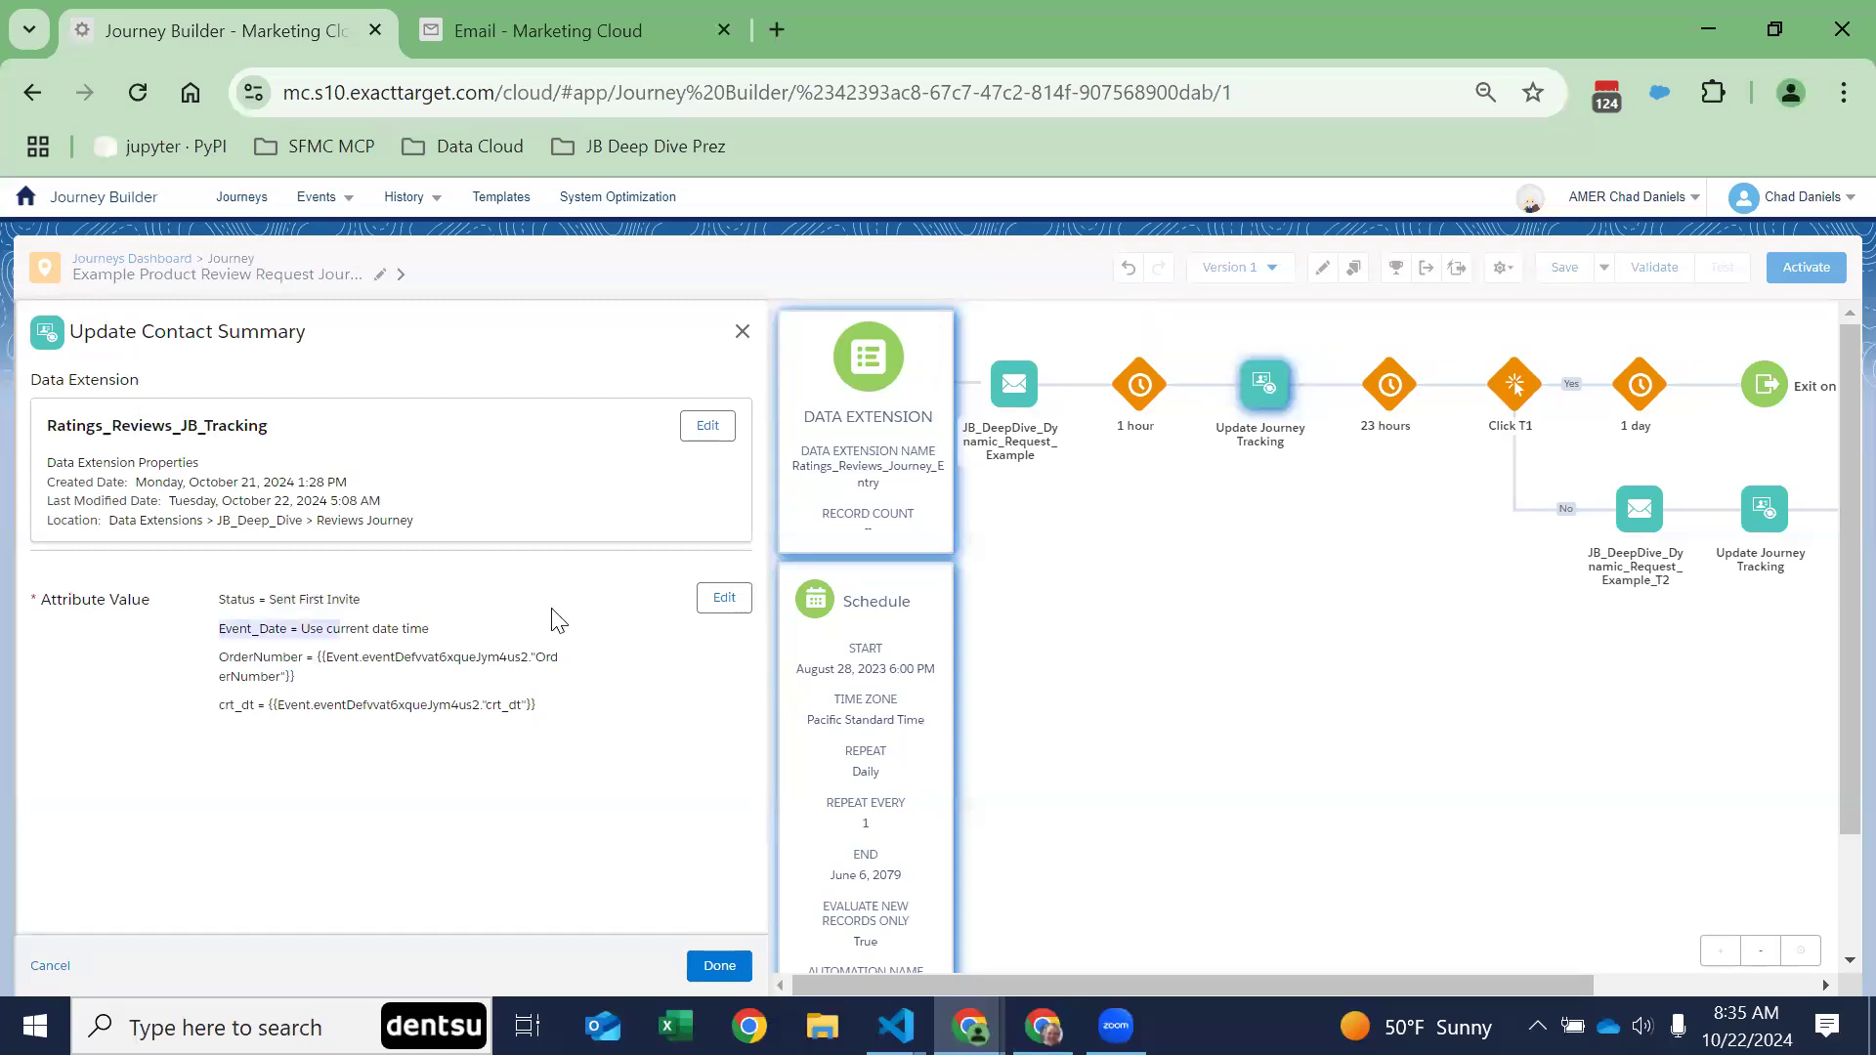
Step: Open the activity's attribute values for editing and copy the address of the Learn More in Help link
click(724, 597)
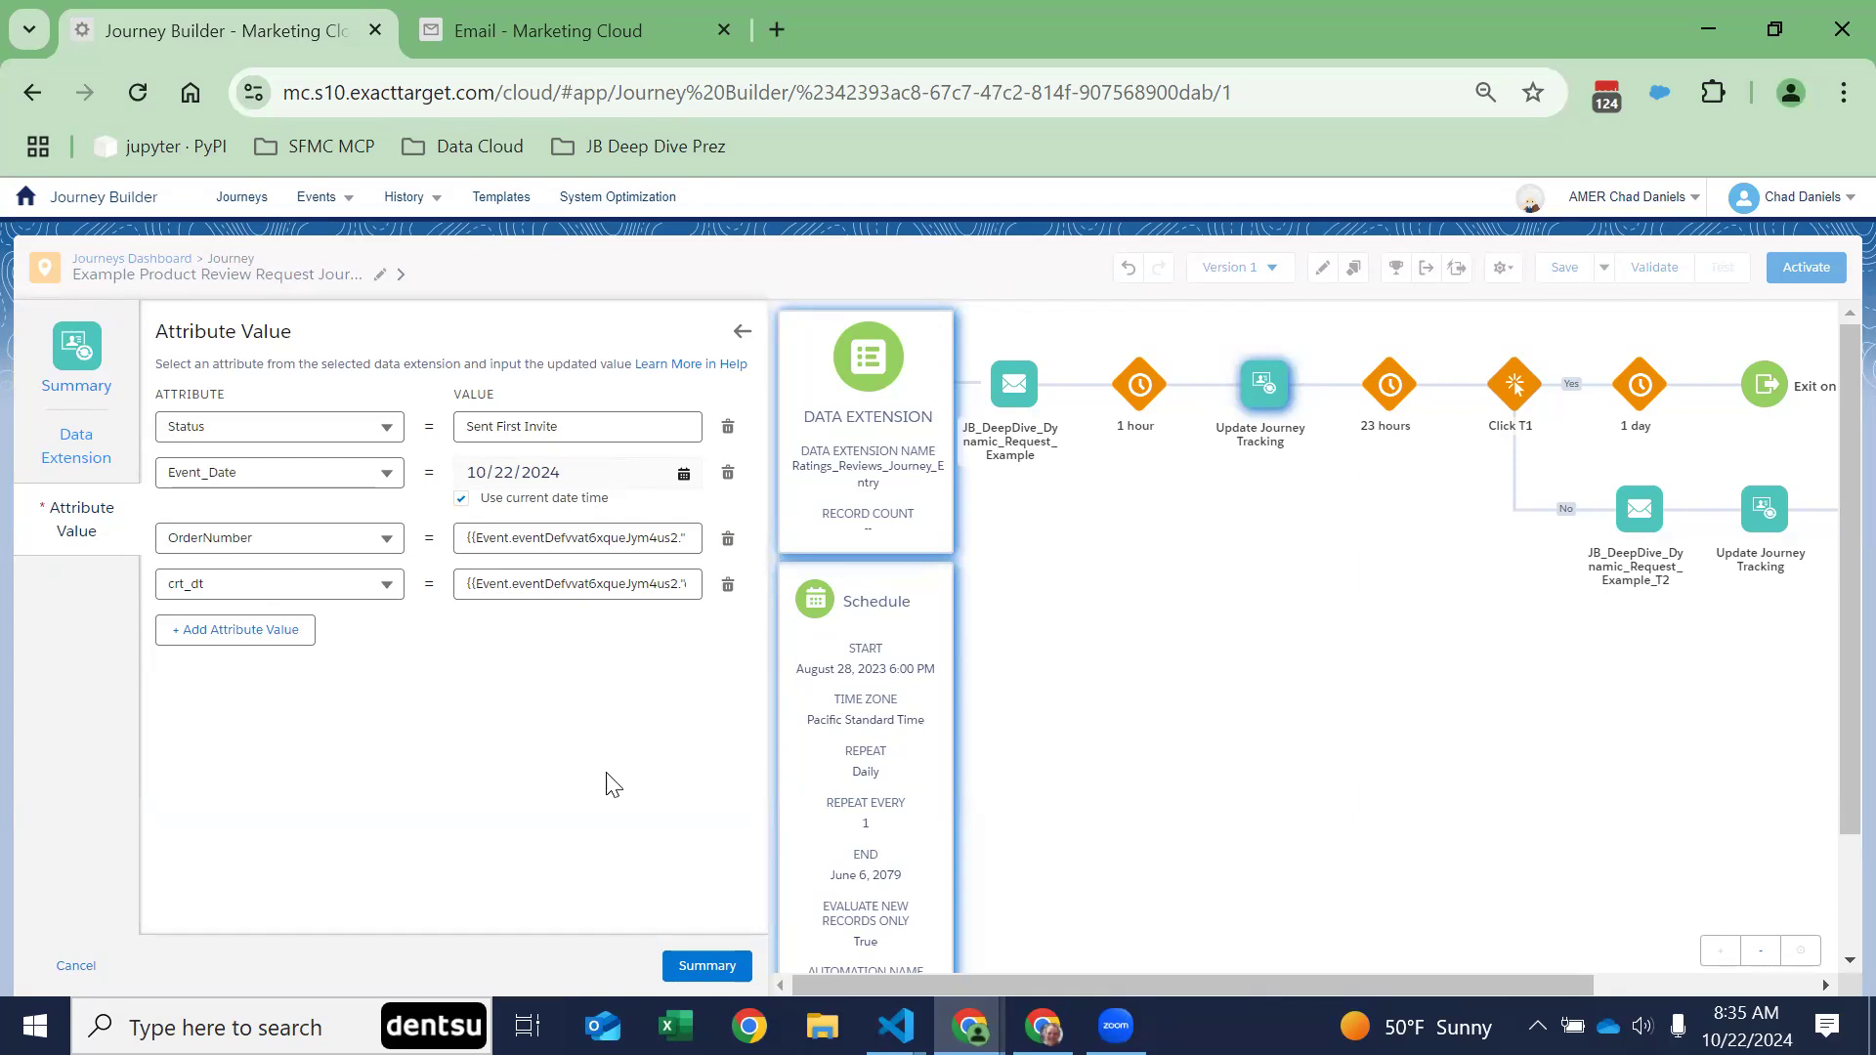
click(511, 538)
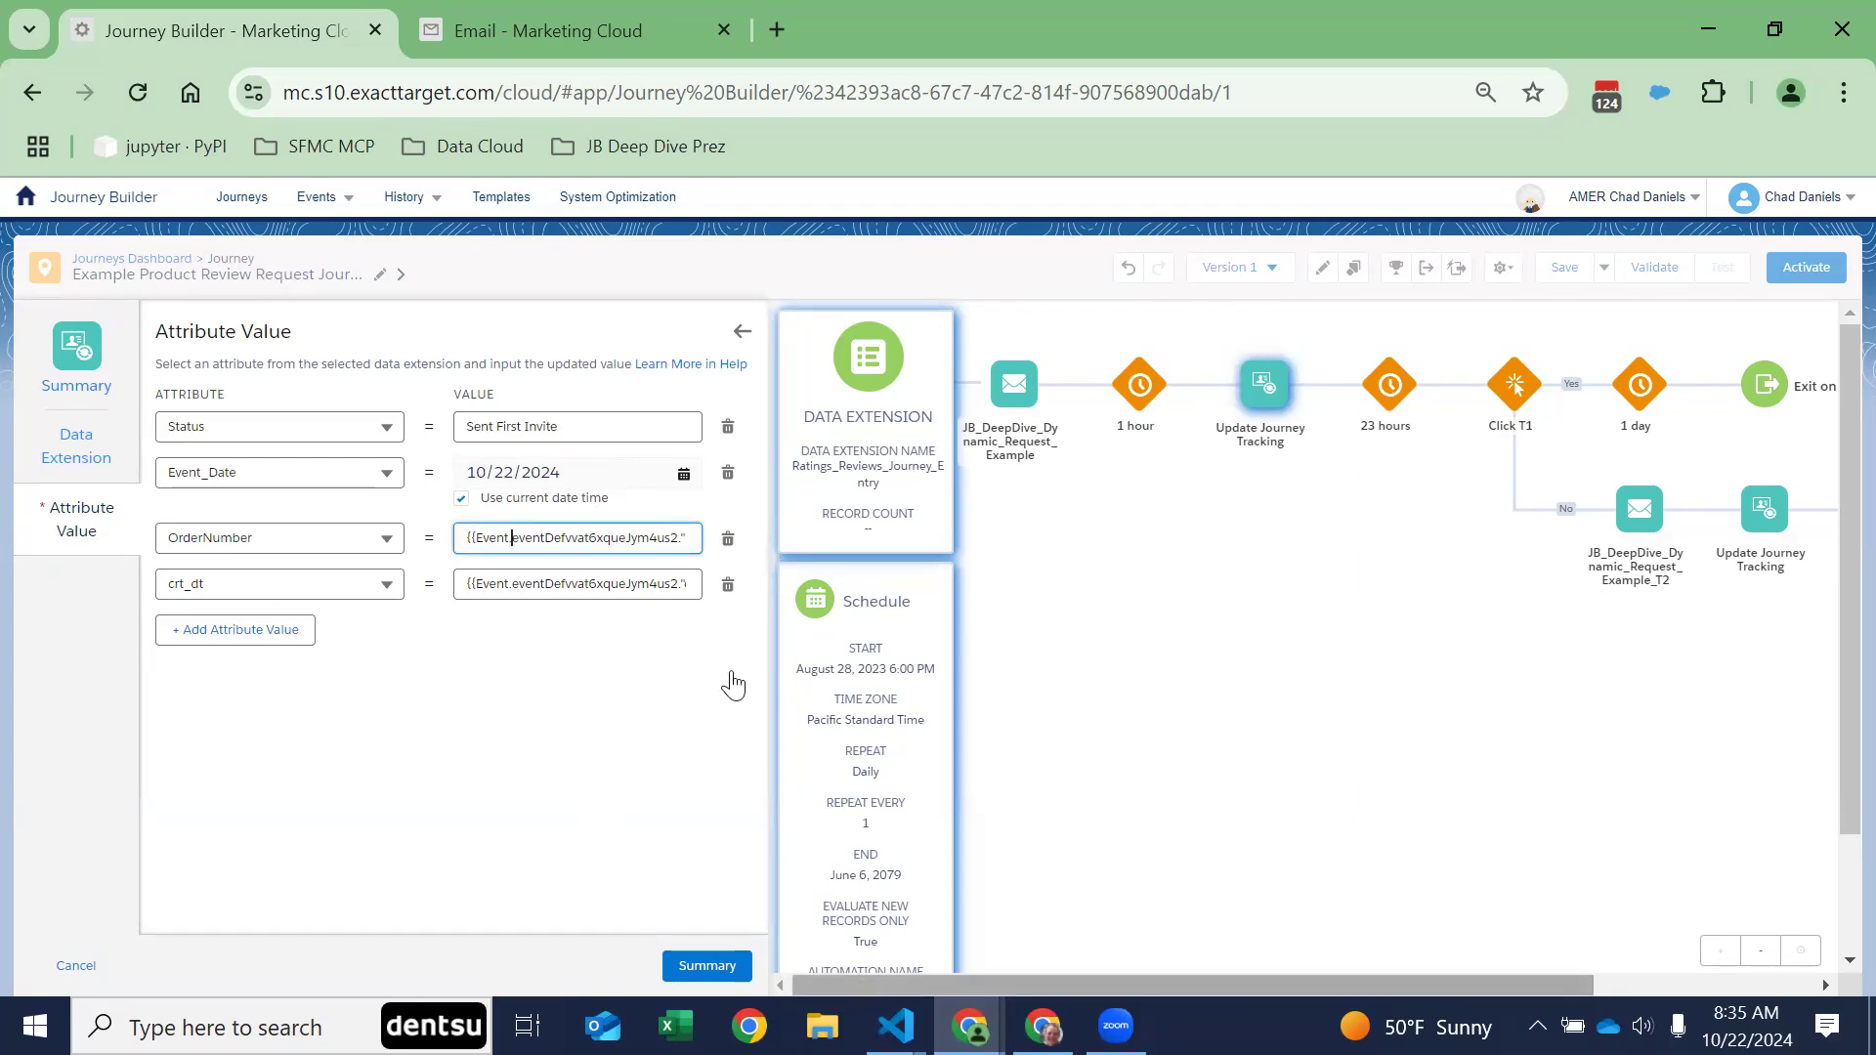
right_click(644, 365)
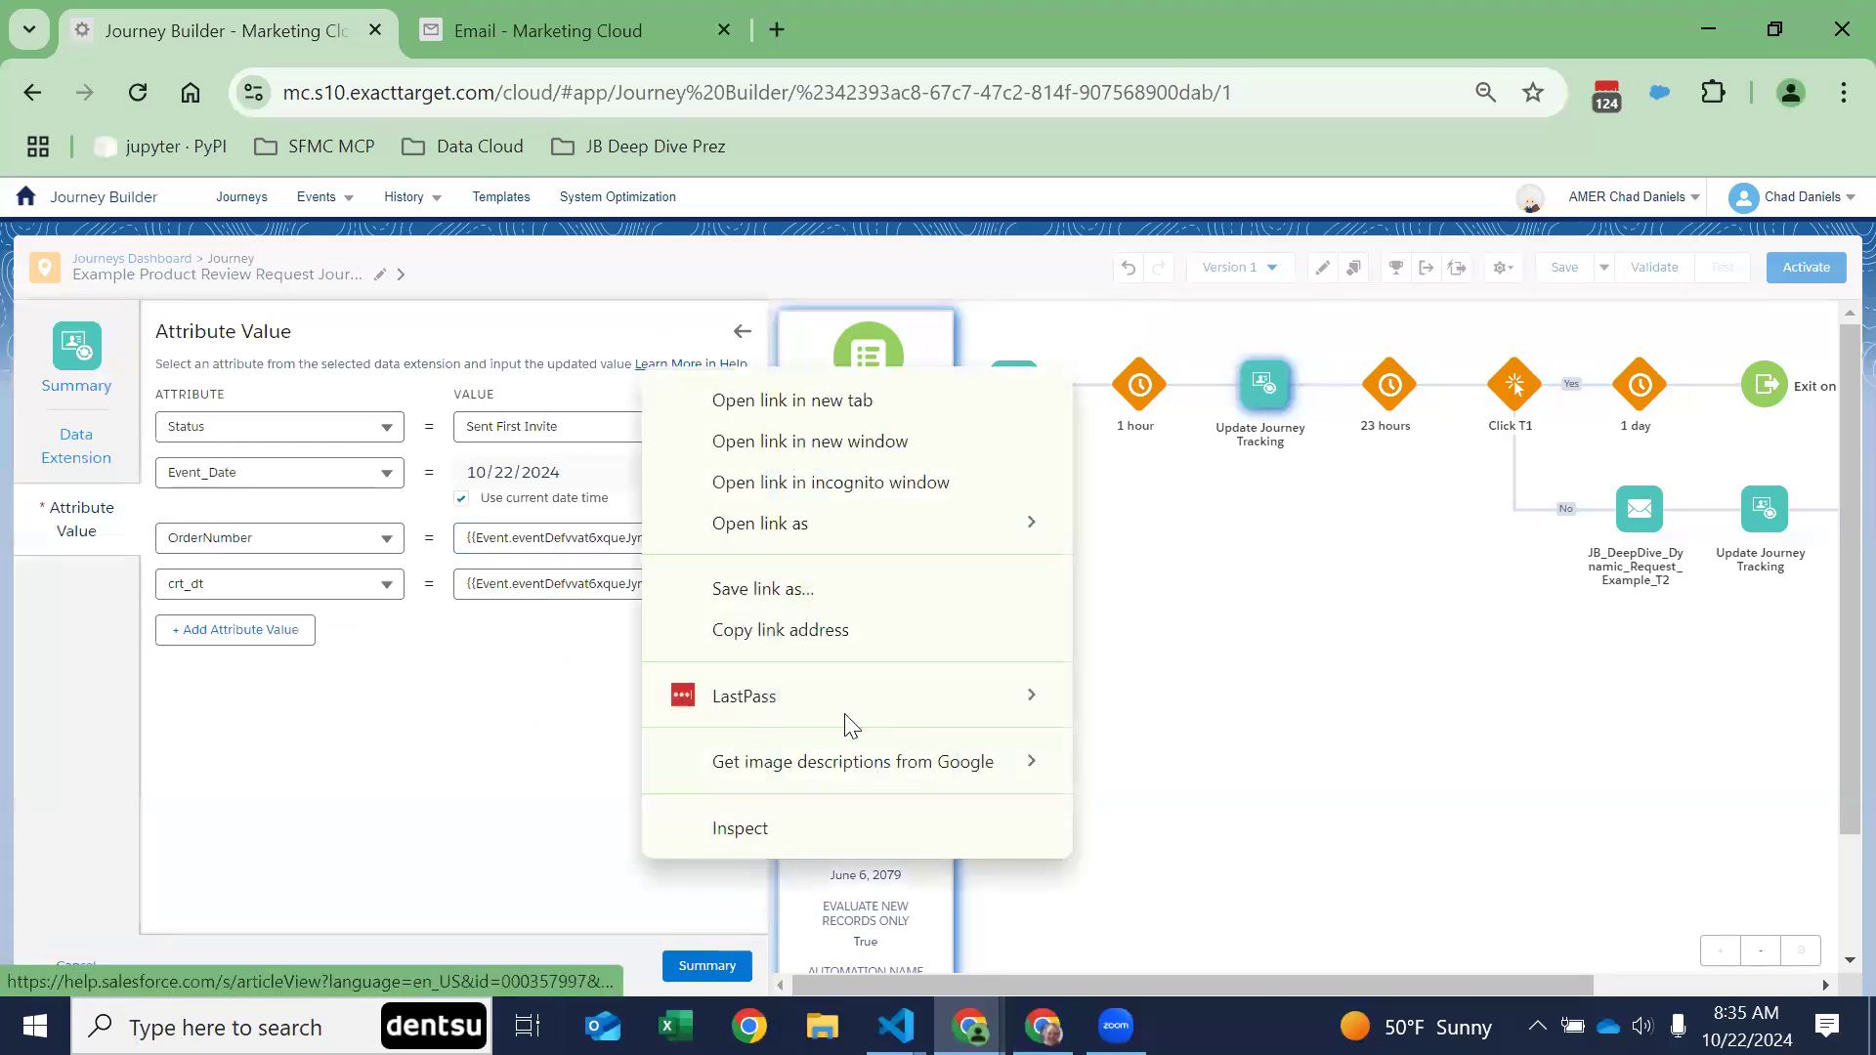
click(762, 630)
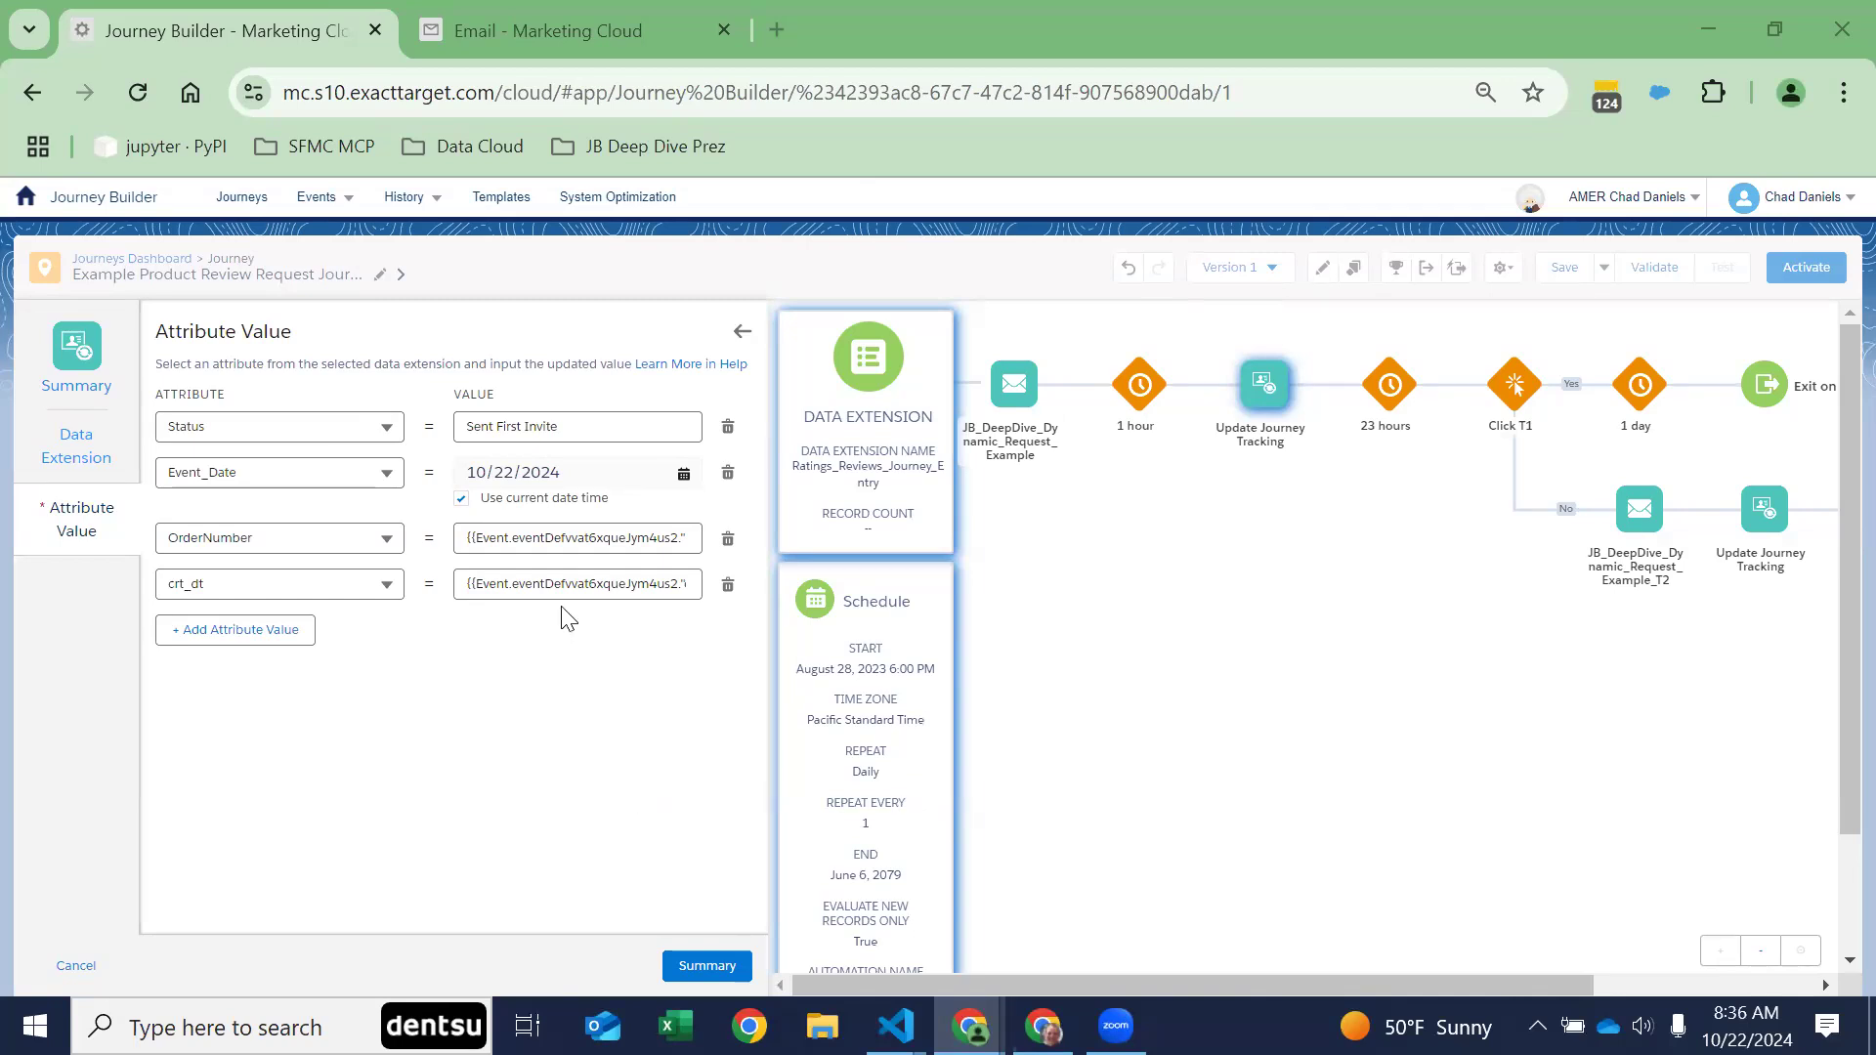
Step: Examine the full data-binding expression in the OrderNumber value, highlighting its Event prefix
click(539, 538)
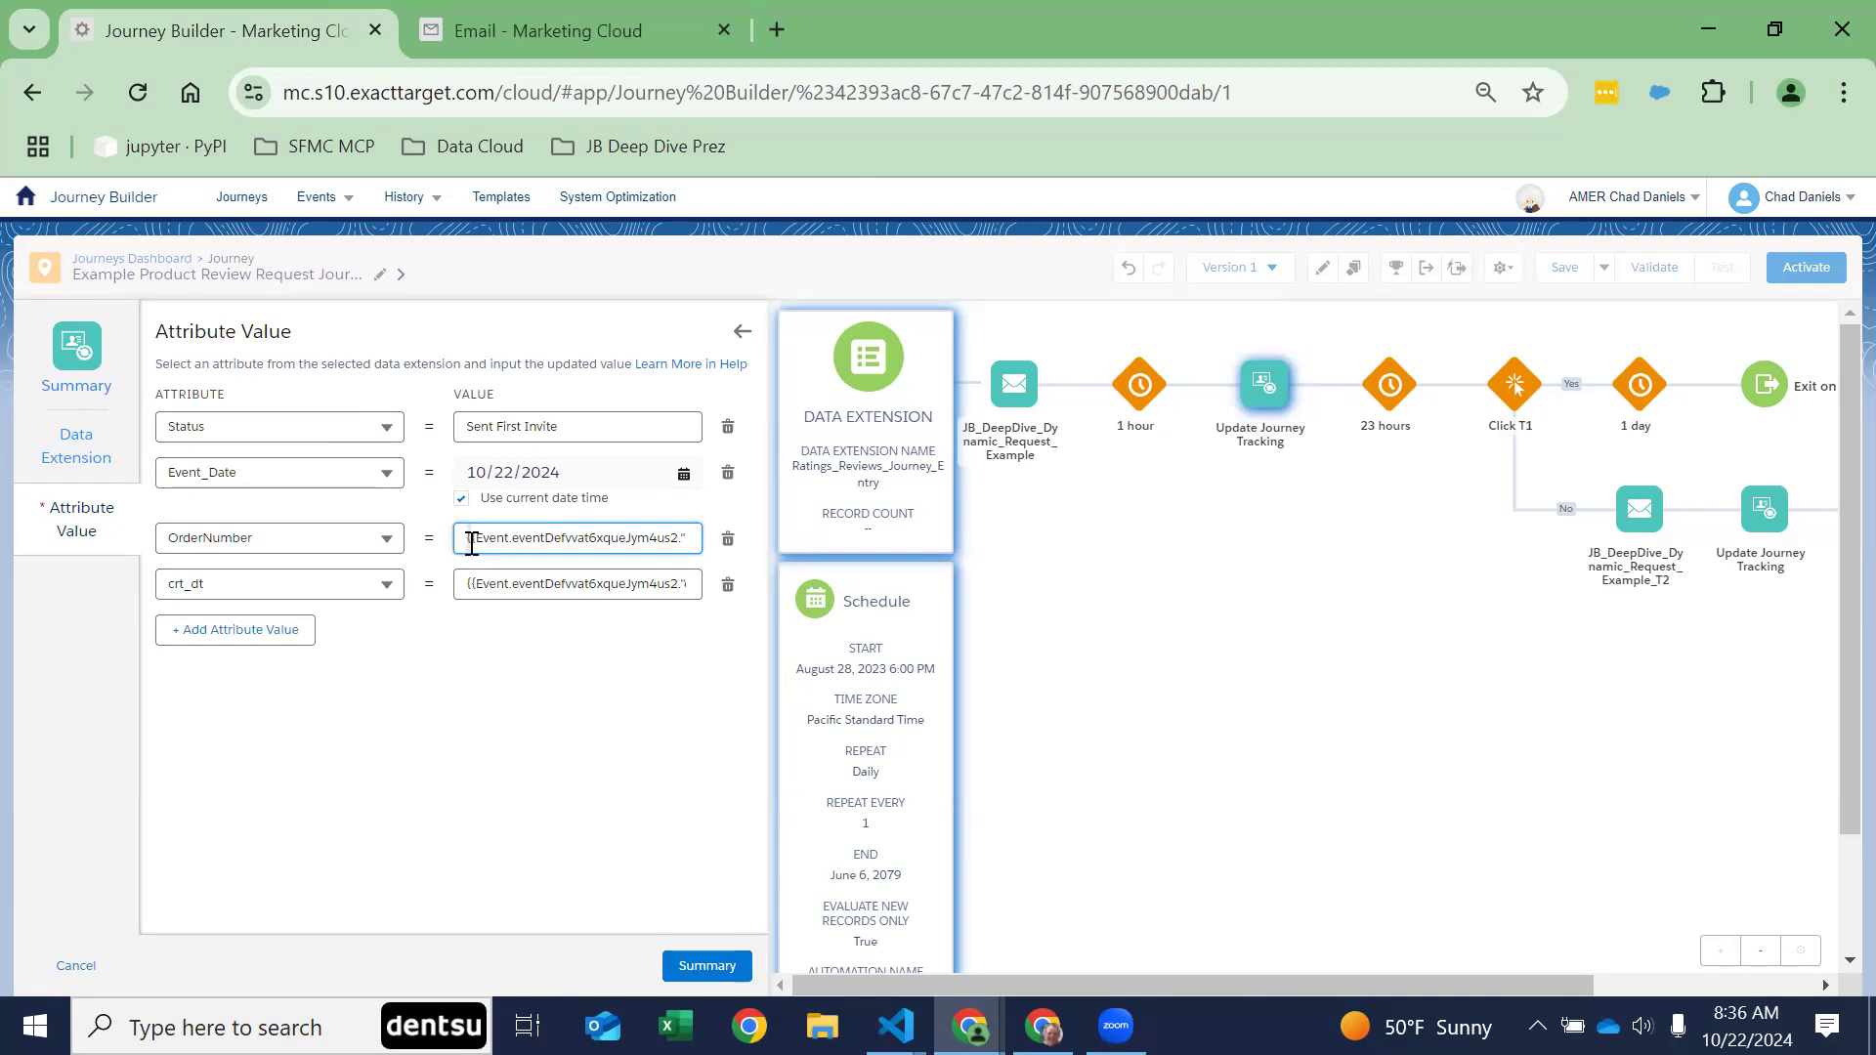
drag(474, 543, 735, 565)
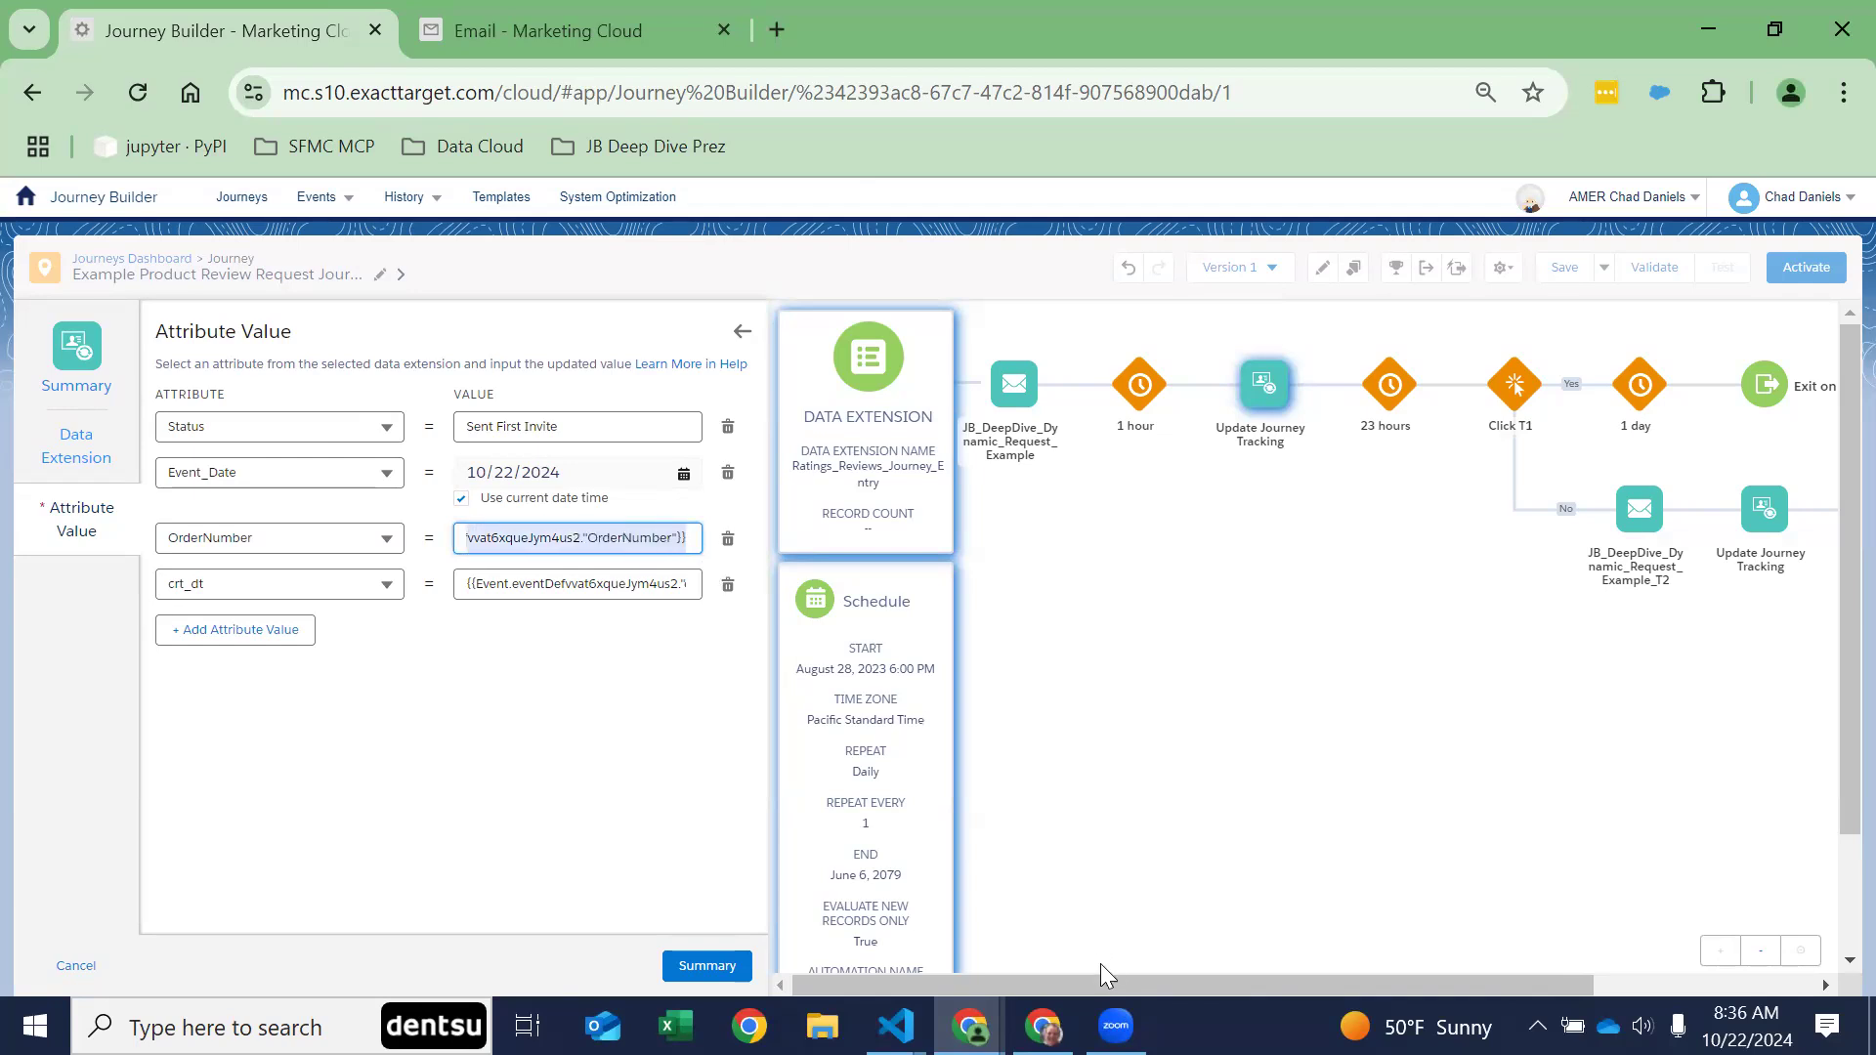
click(591, 562)
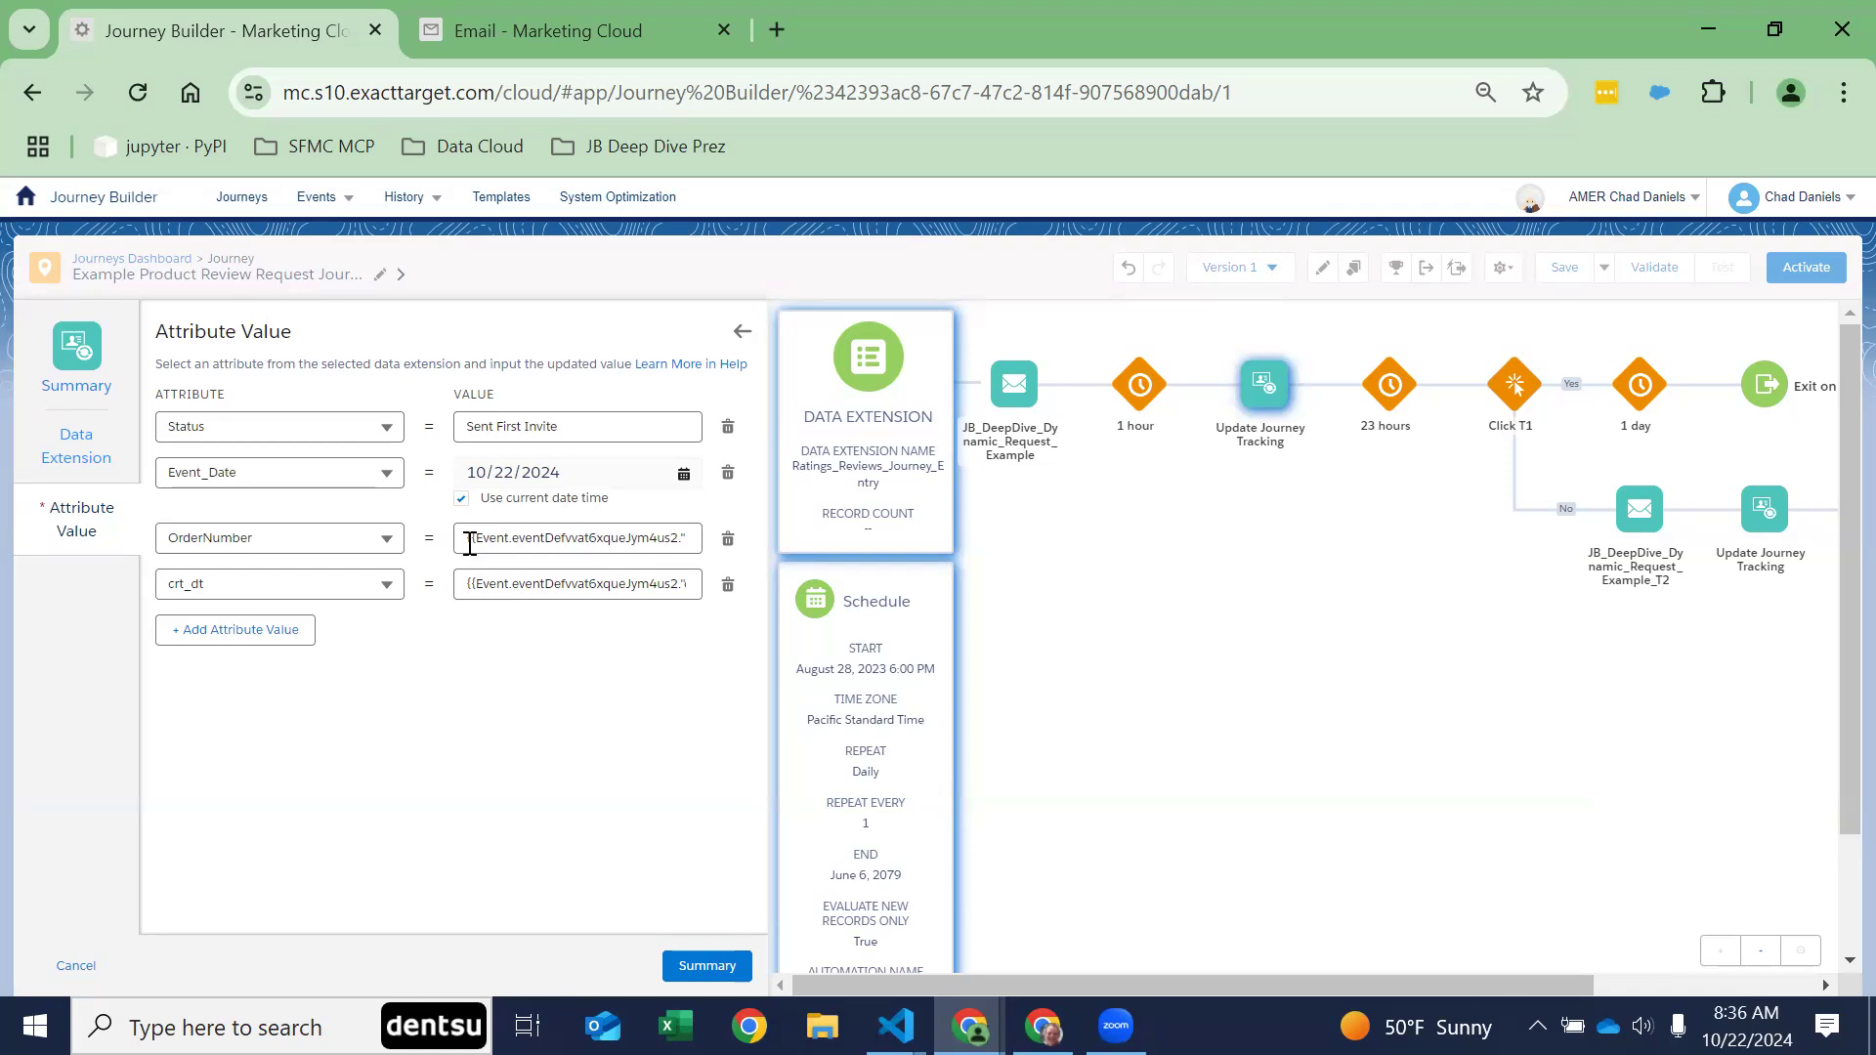
drag(472, 541, 508, 543)
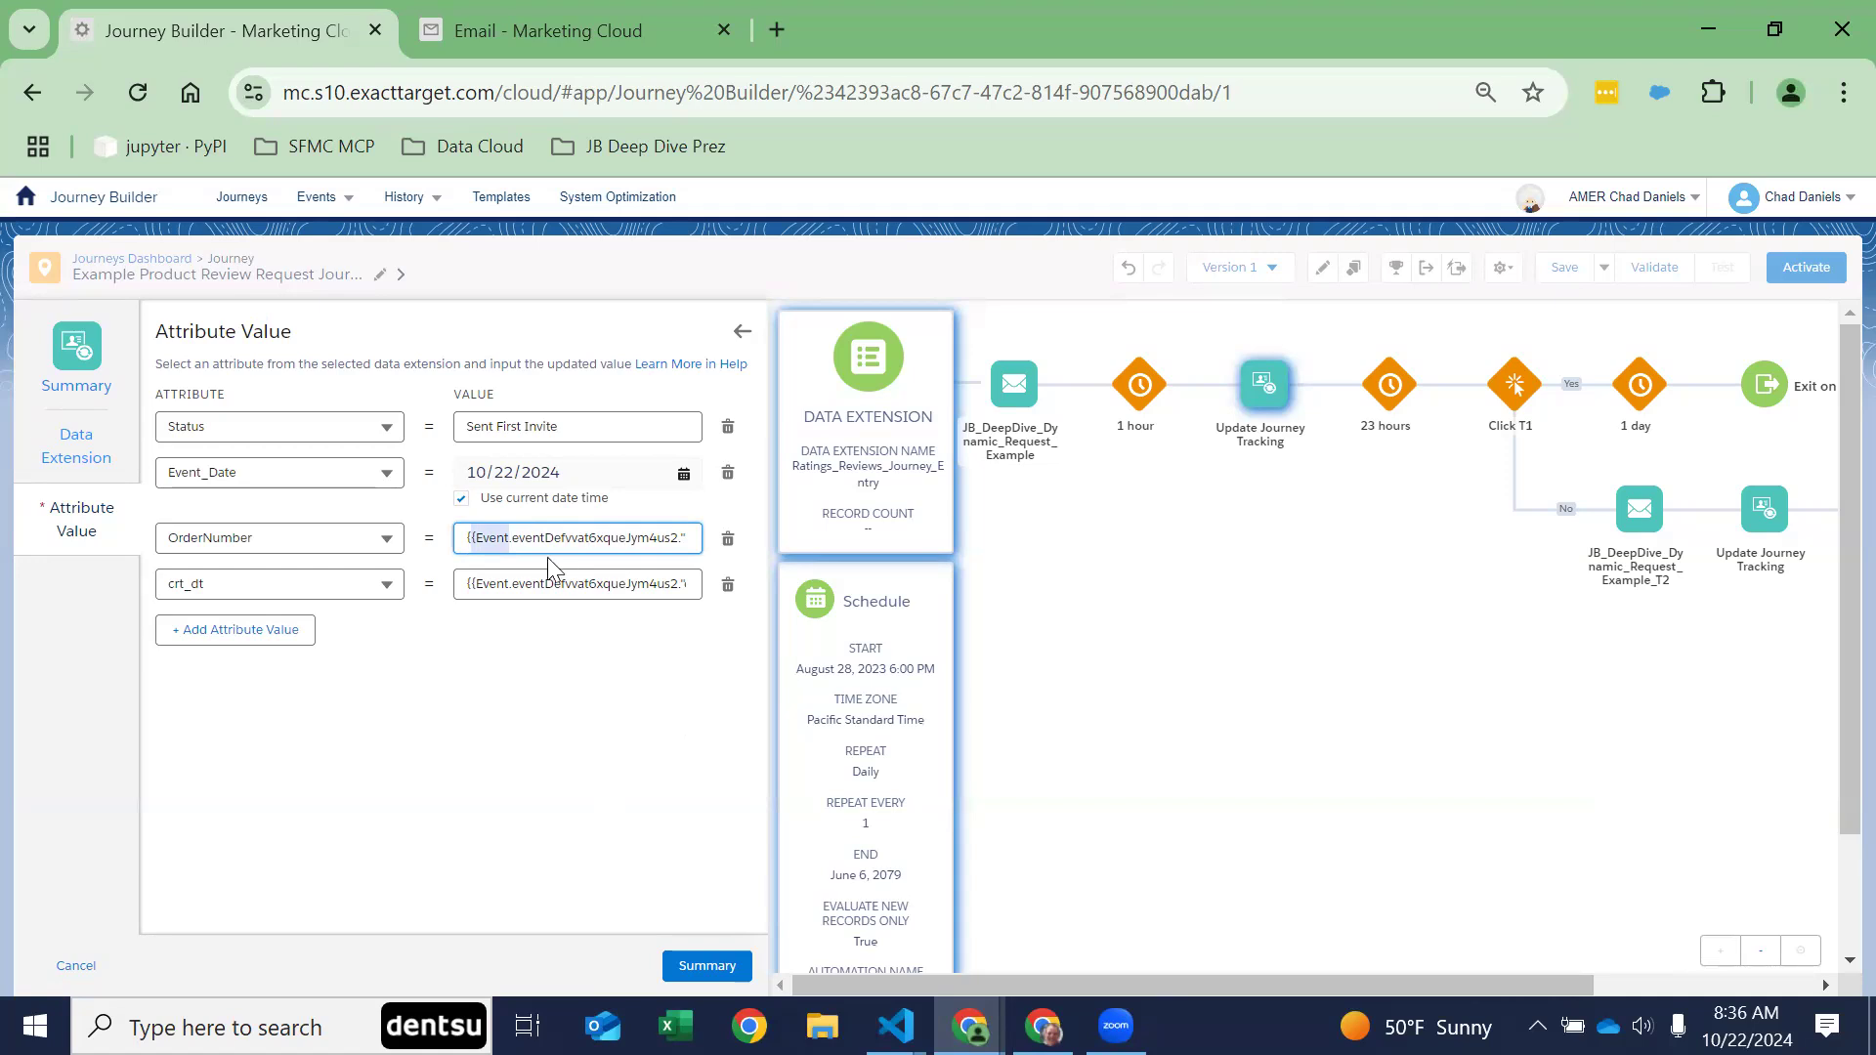
drag(507, 543, 515, 540)
mouse_move(491, 537)
mouse_down()
mouse_move(542, 556)
mouse_move(525, 540)
mouse_up()
key(ctrl+z)
Step: Highlight the quoted field name at the end of the OrderNumber binding expression
click(545, 539)
key(Left)
key(Left)
key(Left)
key(Left)
key(Left)
key(End)
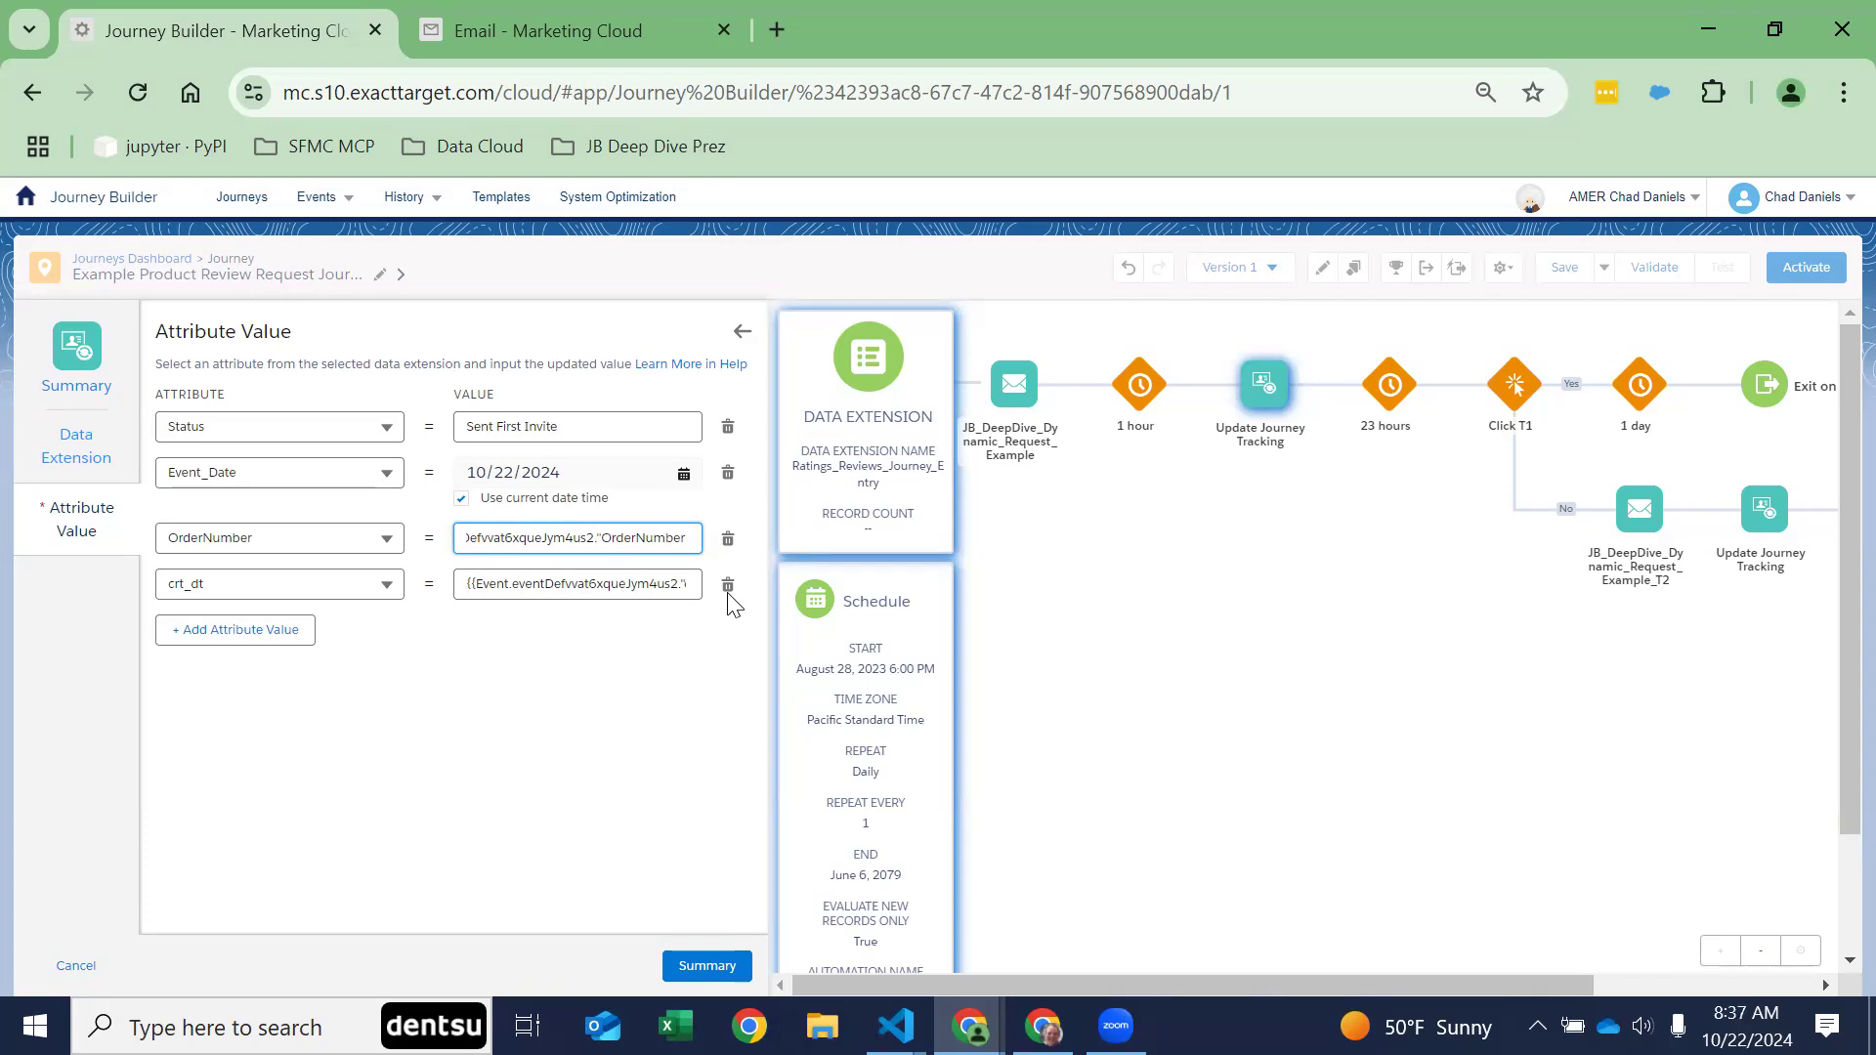
key(shift+End)
key(shift+Right)
key(shift+Right)
key(shift+Left)
key(shift+Left)
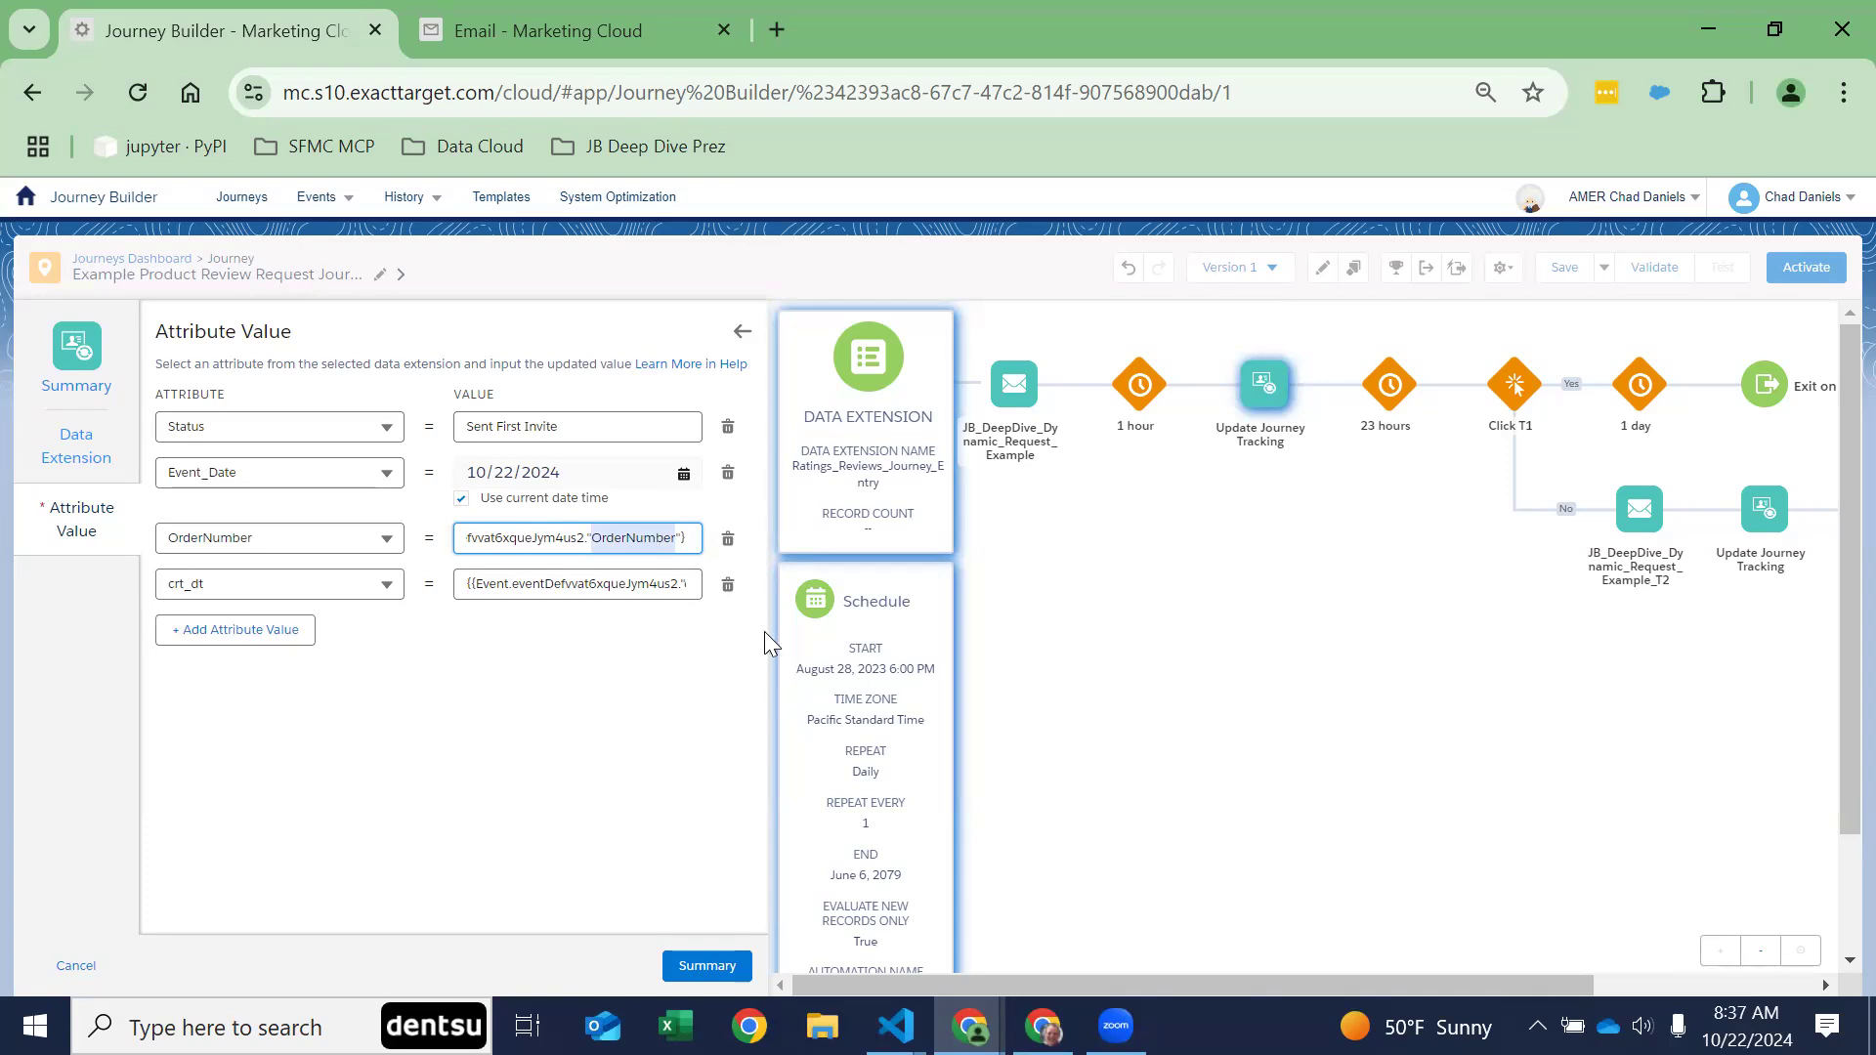
Step: Inspect the end of the crt_dt binding expression, then return to the activity summary and highlight its data extension name
drag(646, 585, 867, 628)
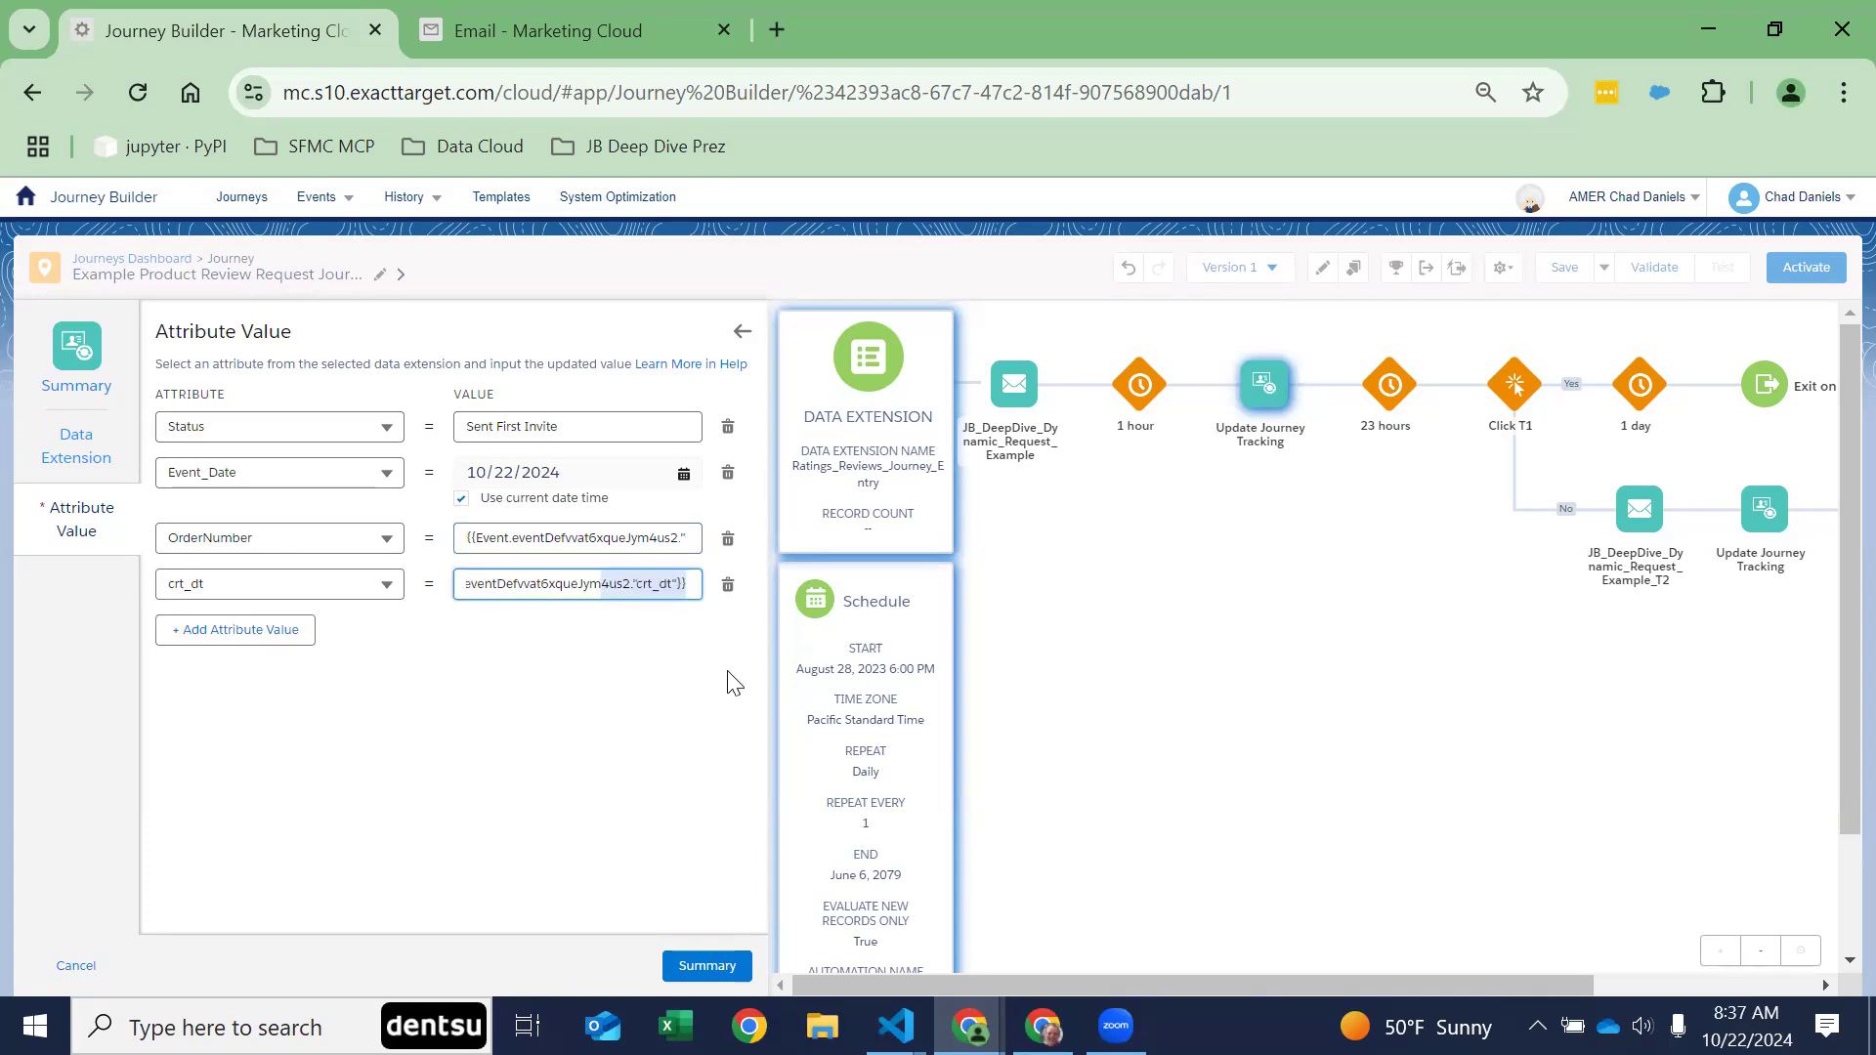
click(463, 498)
click(743, 331)
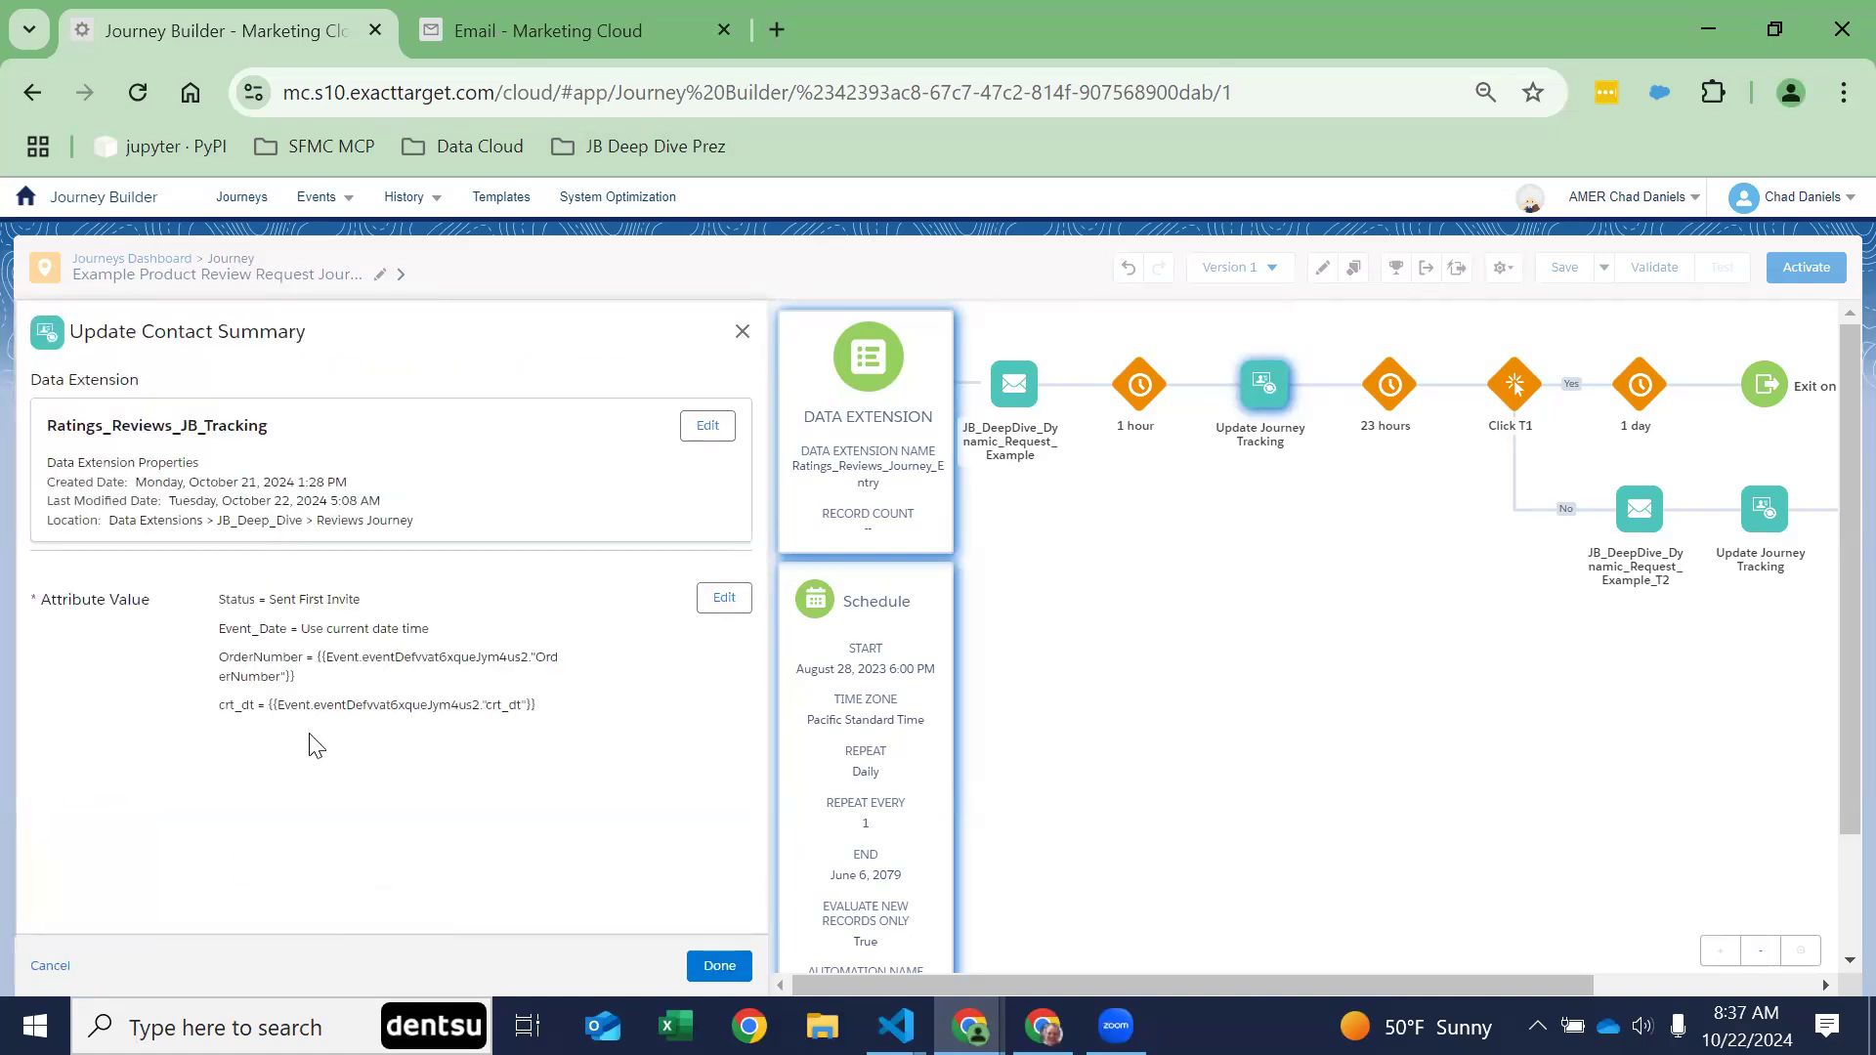
triple_click(159, 461)
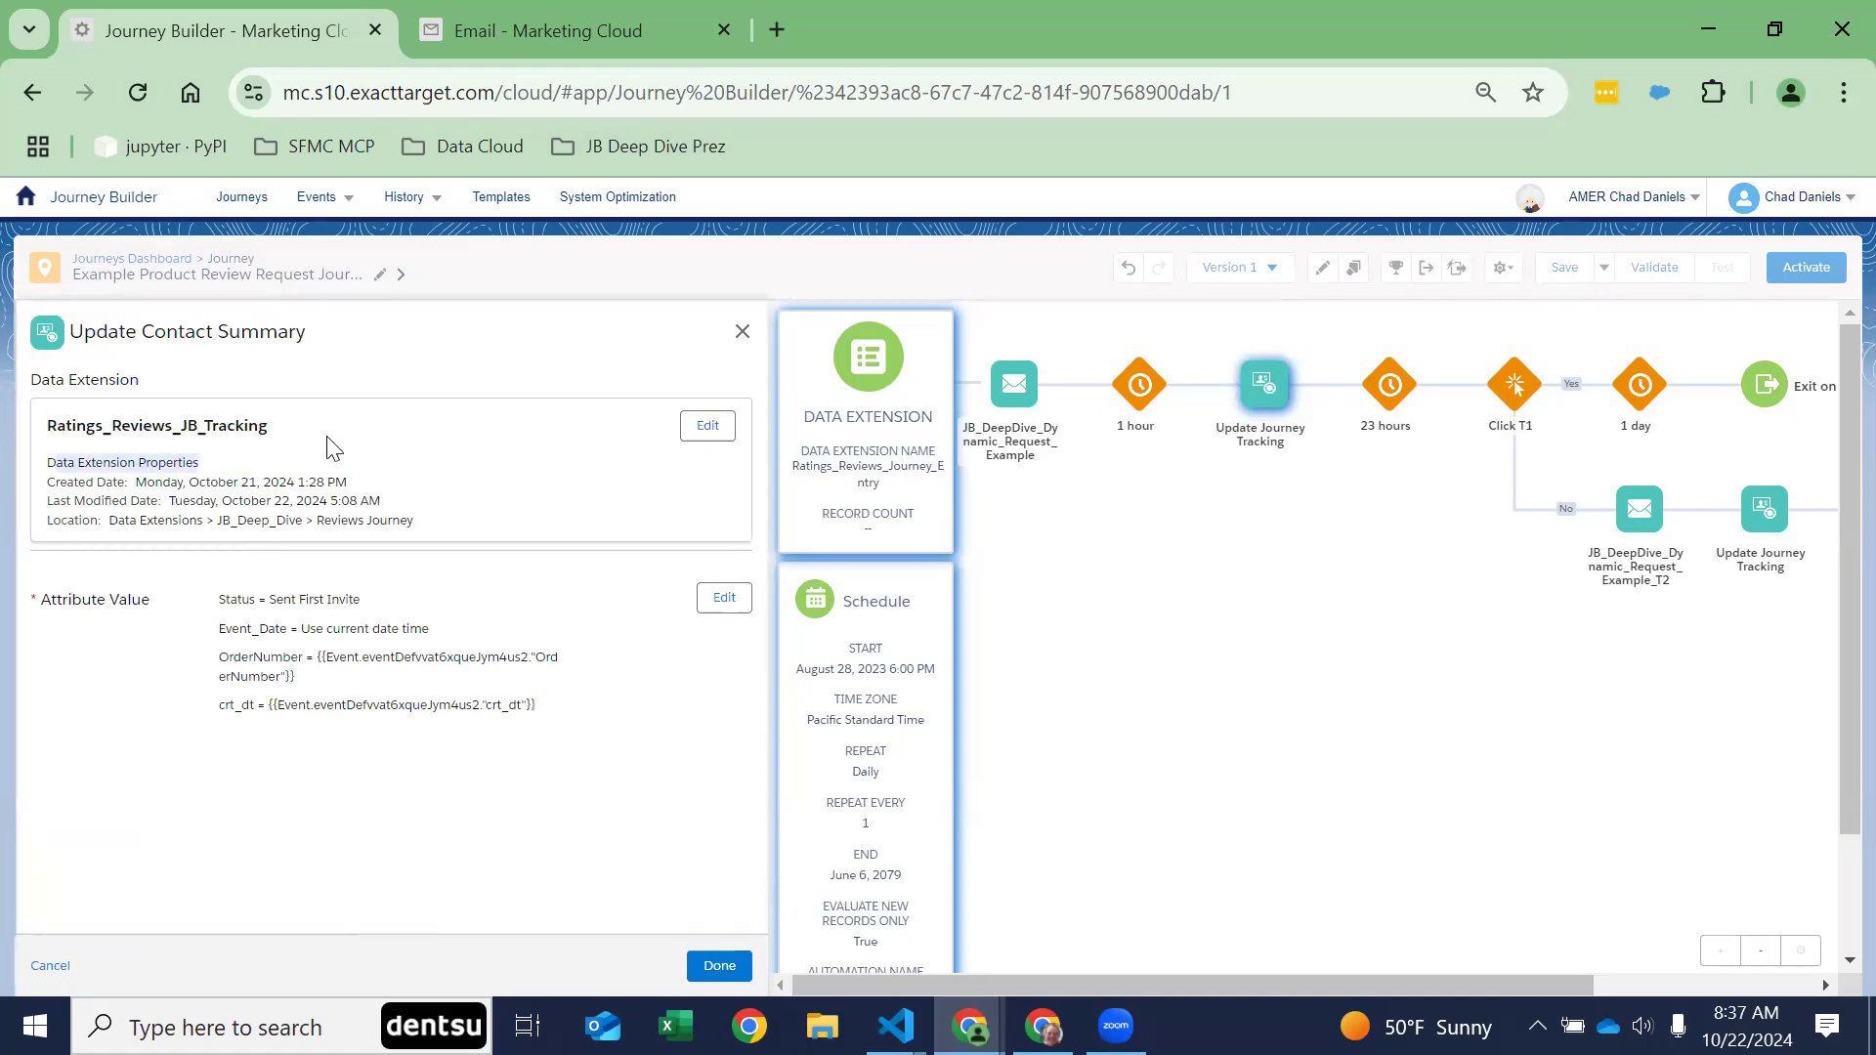
double_click(142, 425)
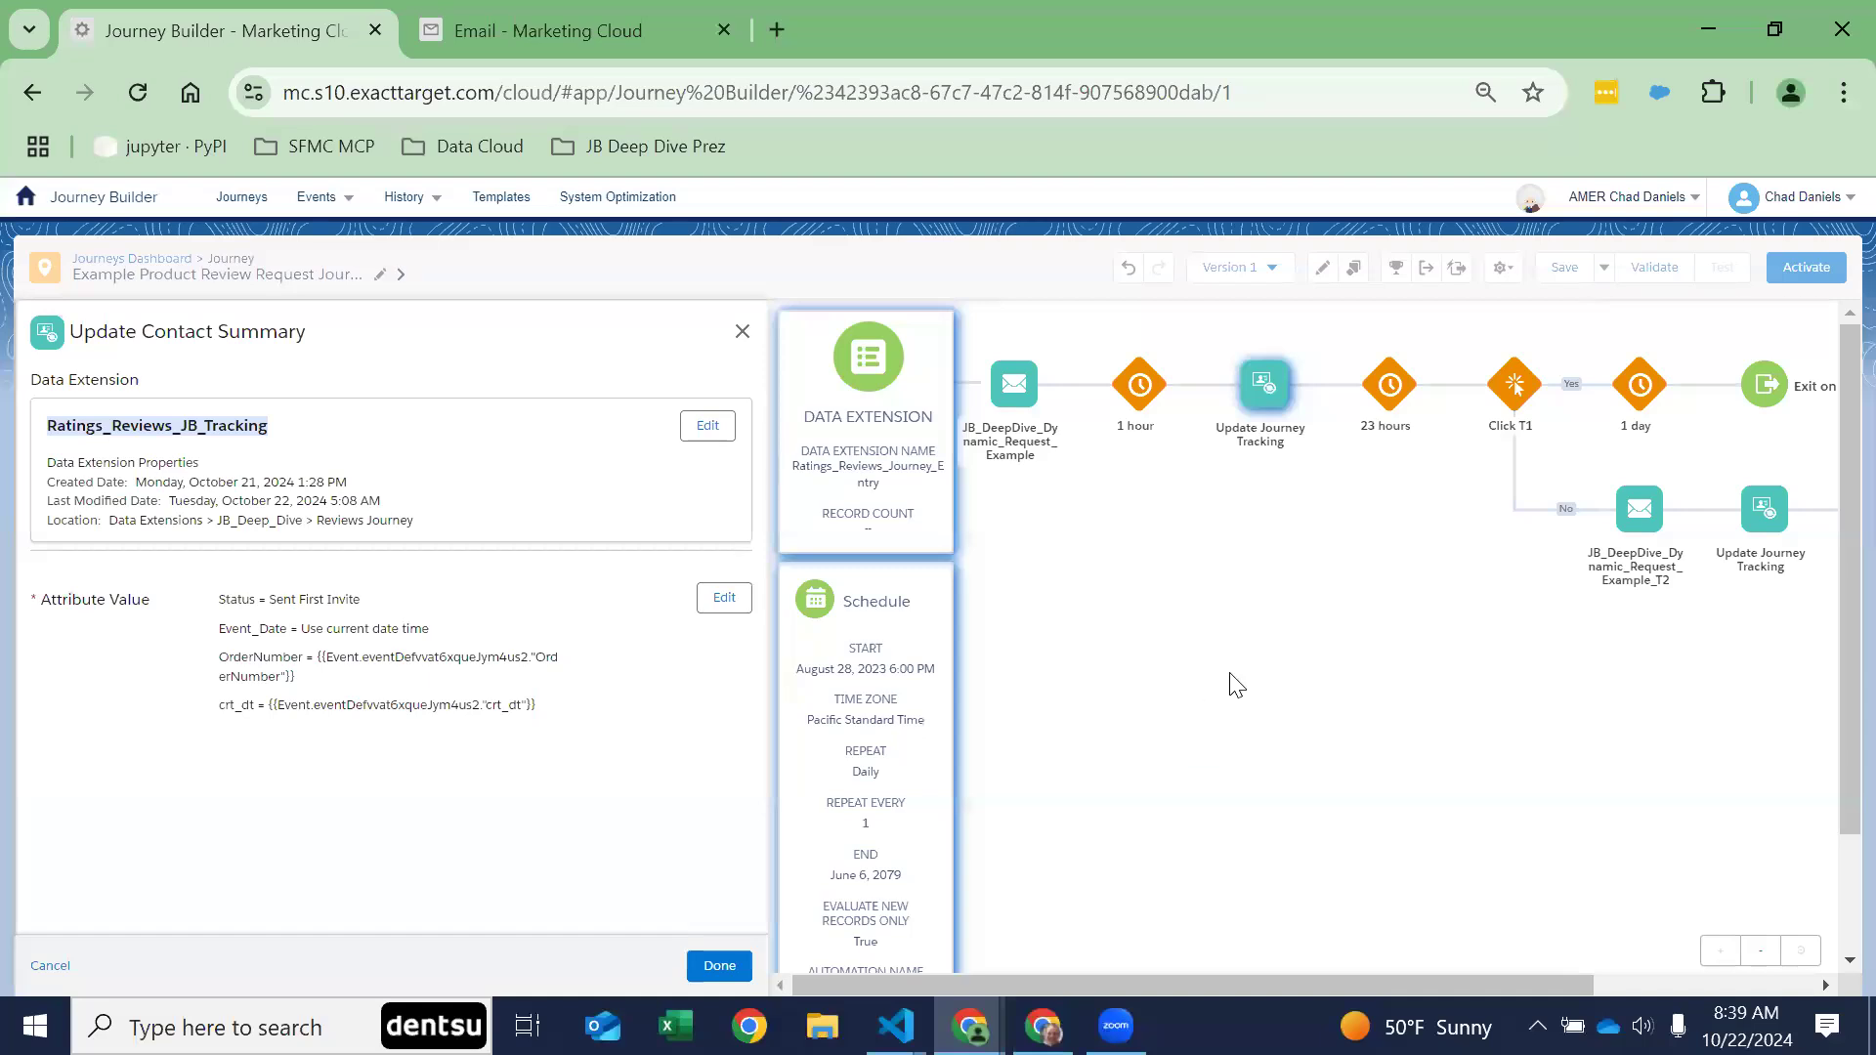
Step: Discard the unsaved activity changes and review the Click T1 engagement split along with the rest of its No path
click(1514, 385)
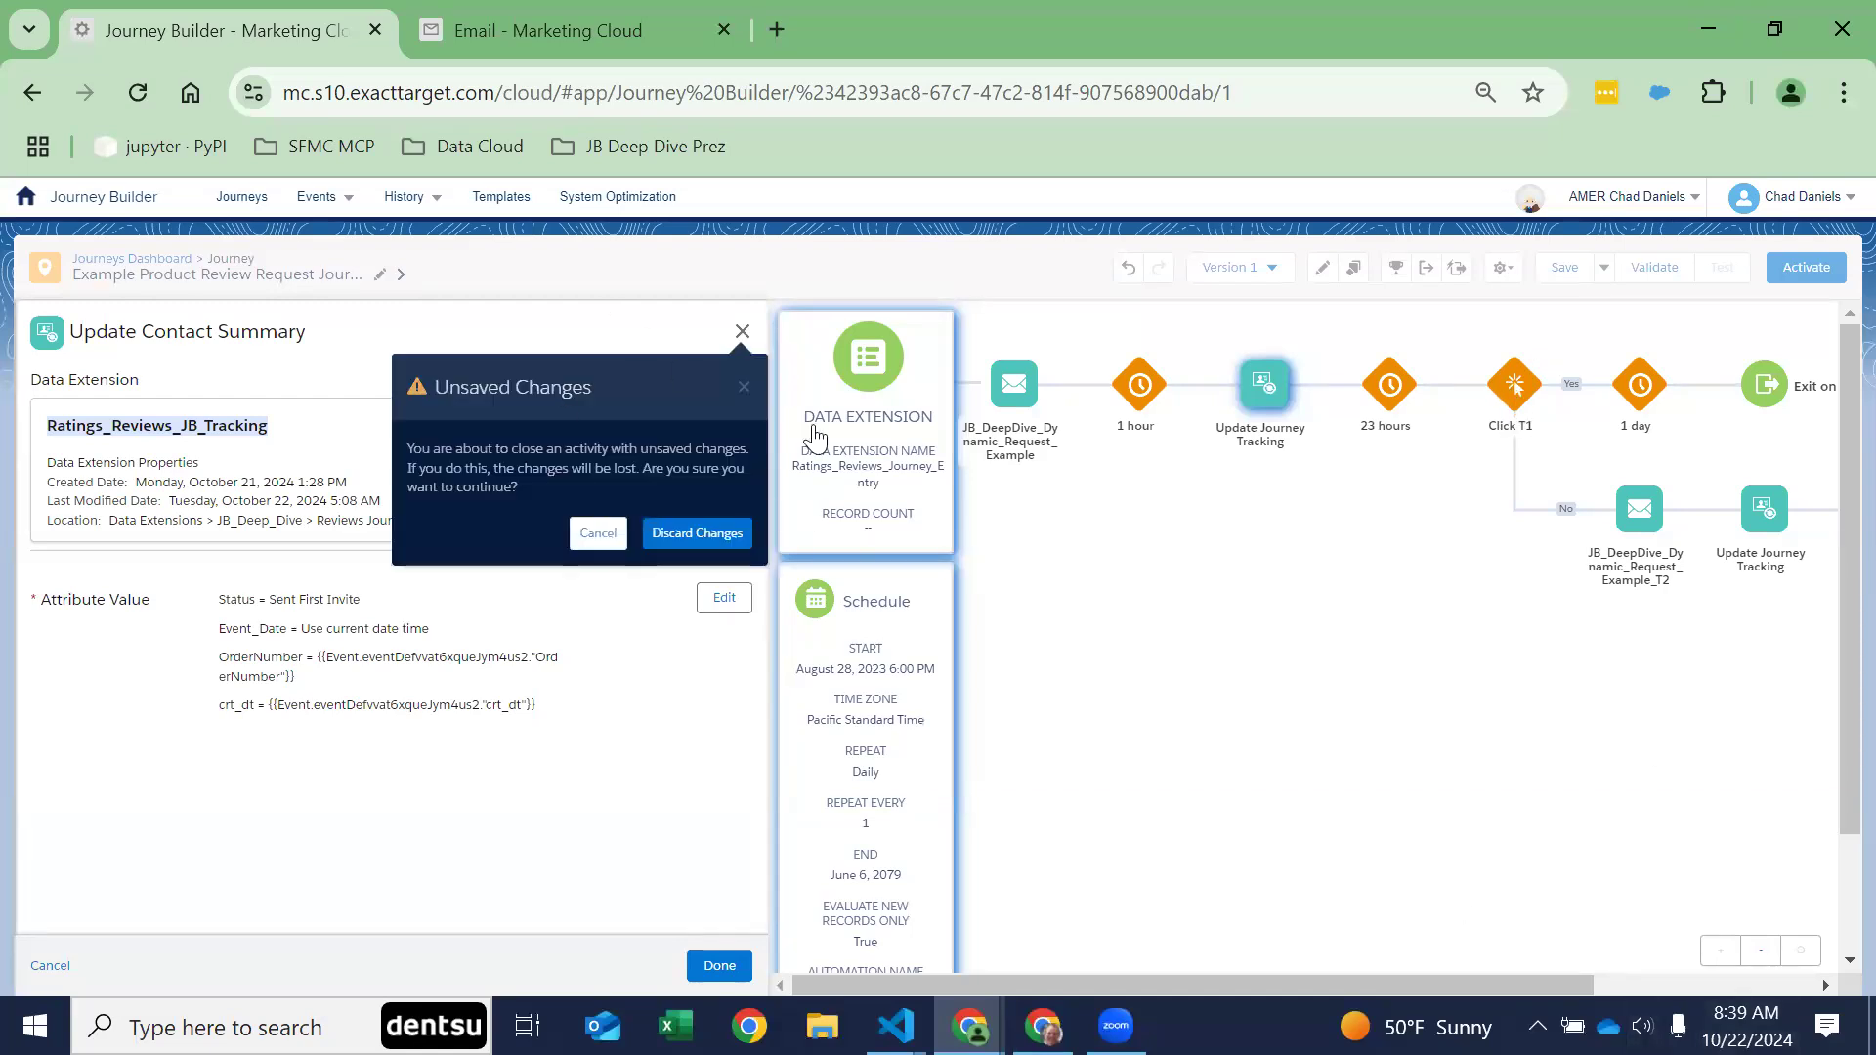
click(708, 533)
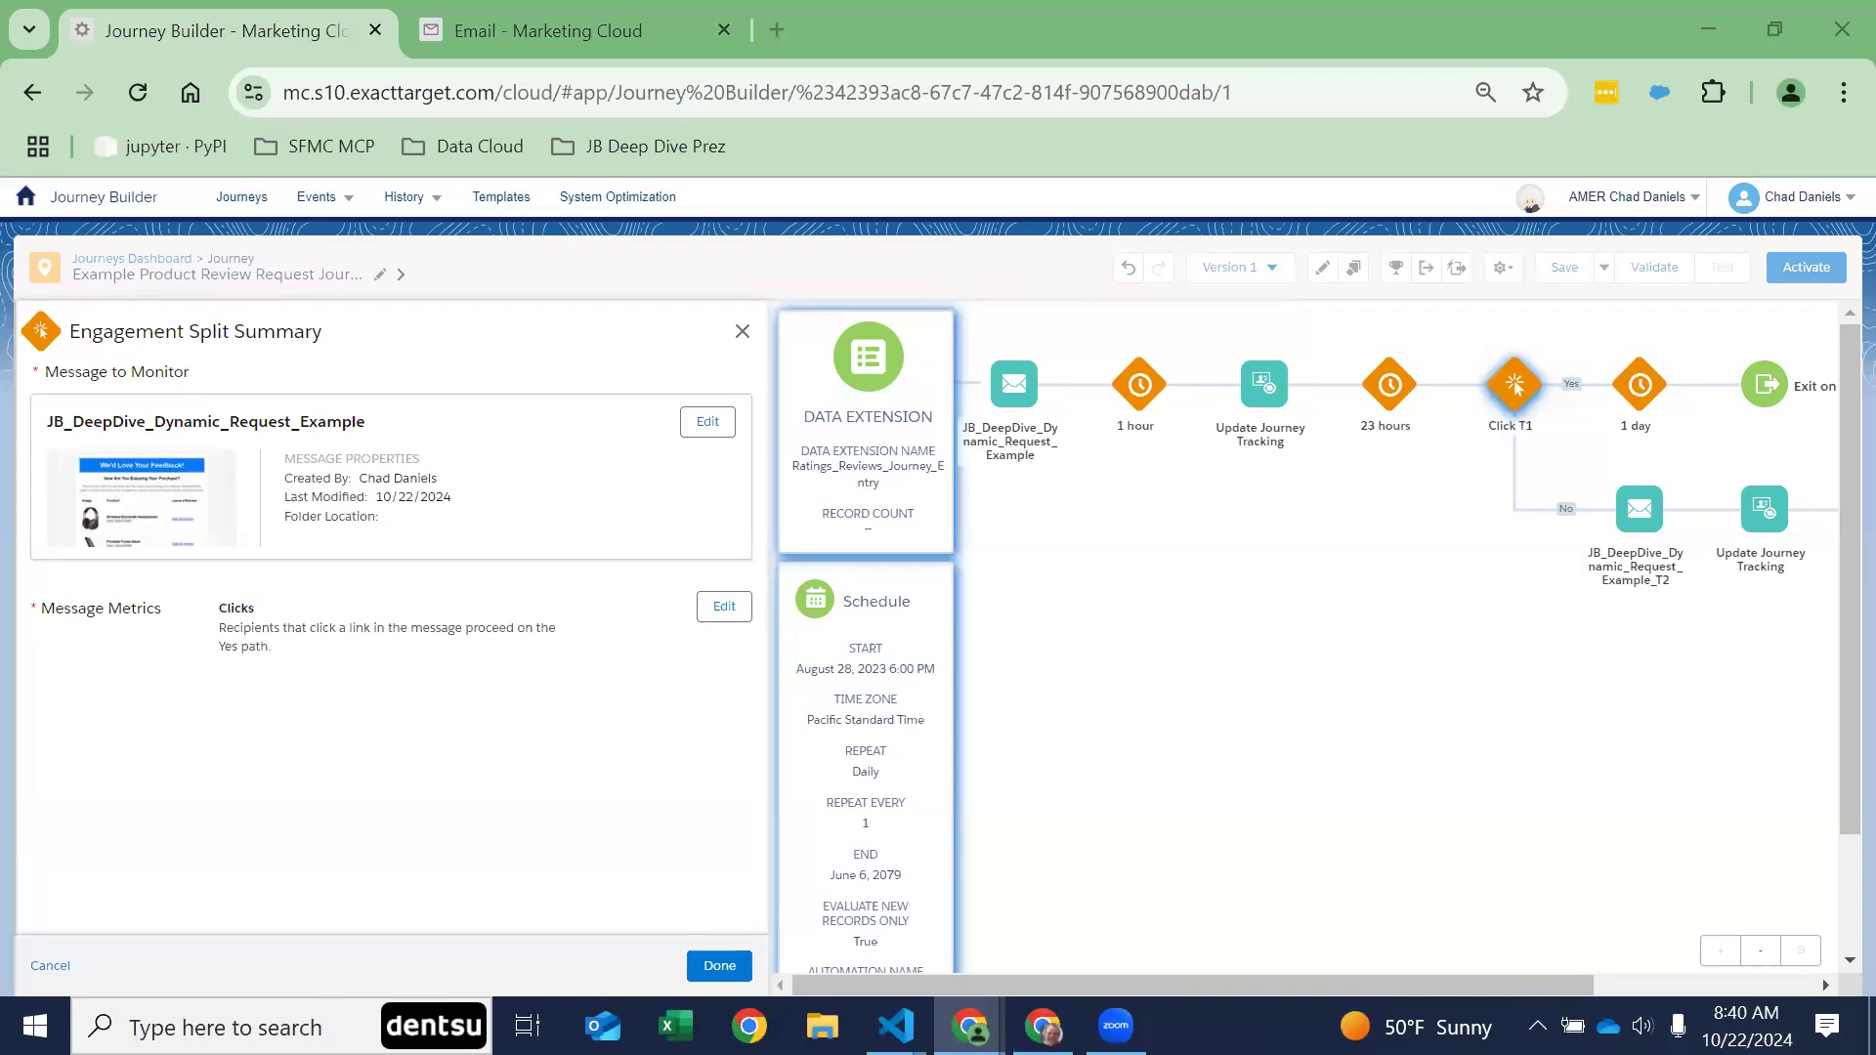
right_click(1458, 714)
click(1471, 545)
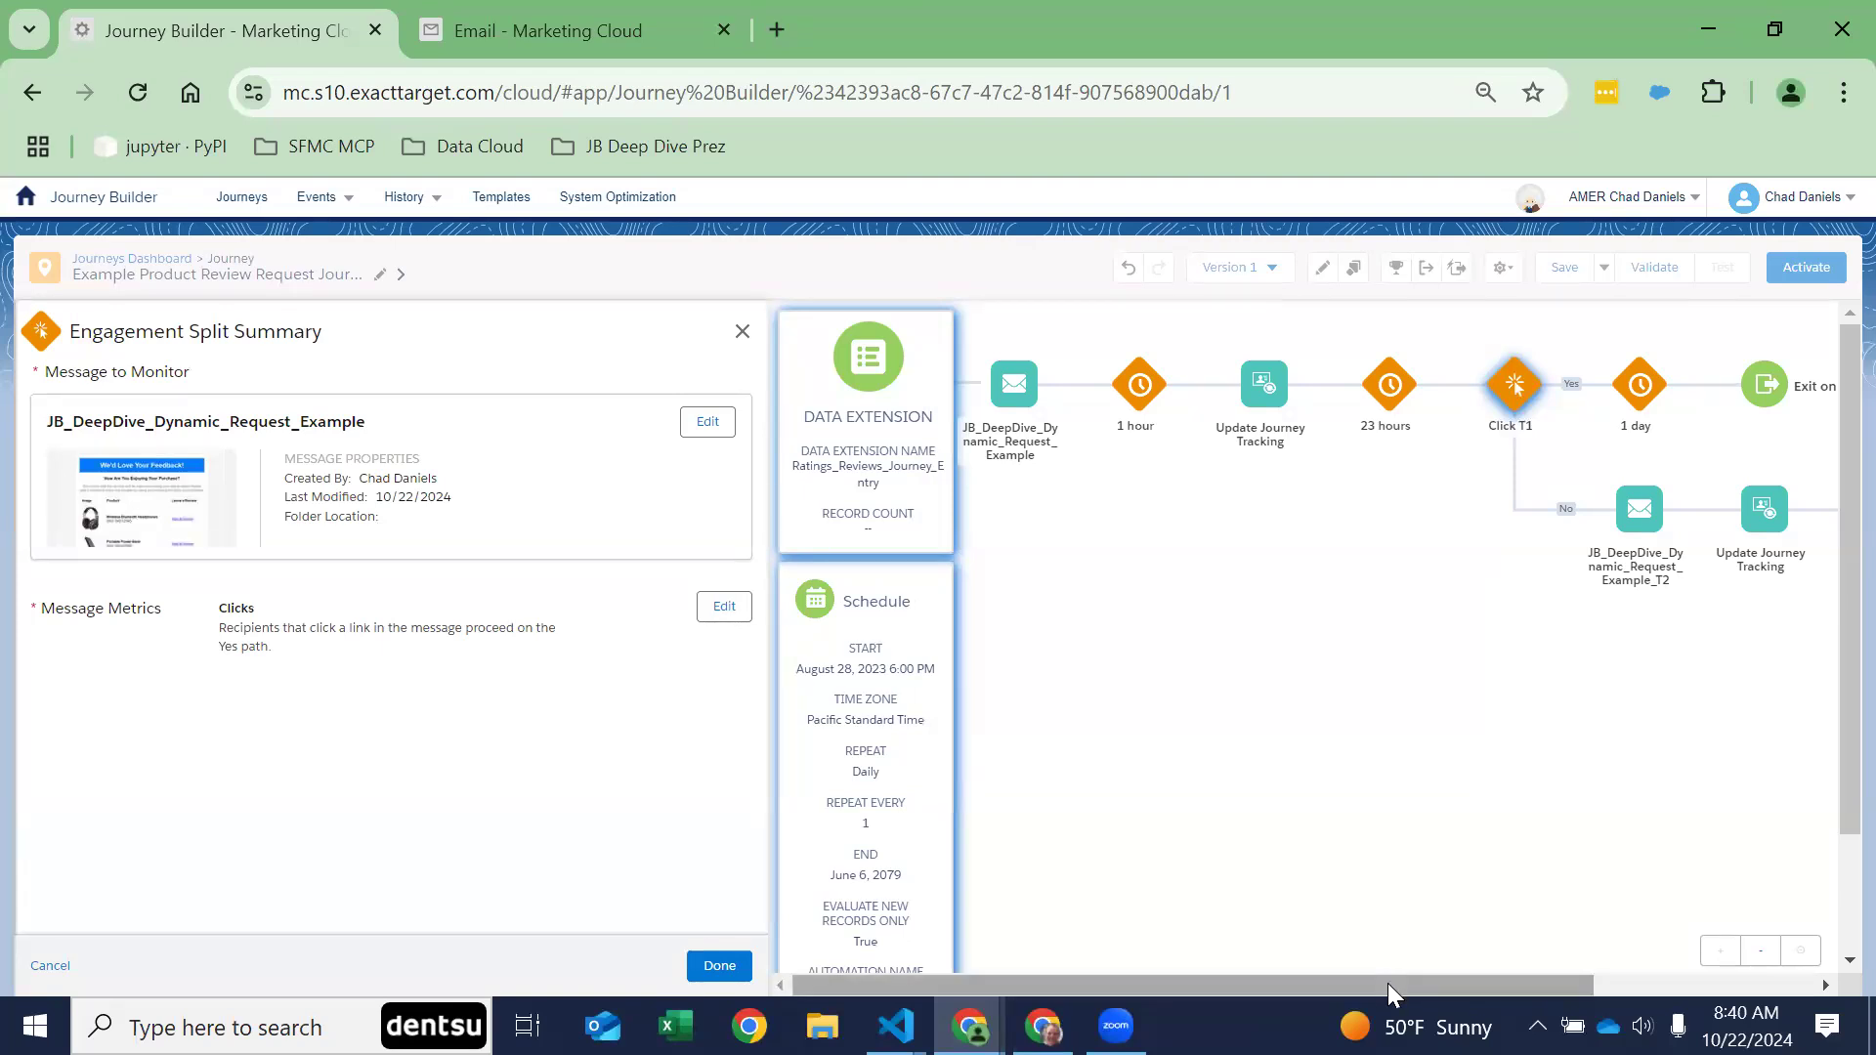
drag(1387, 983, 1766, 984)
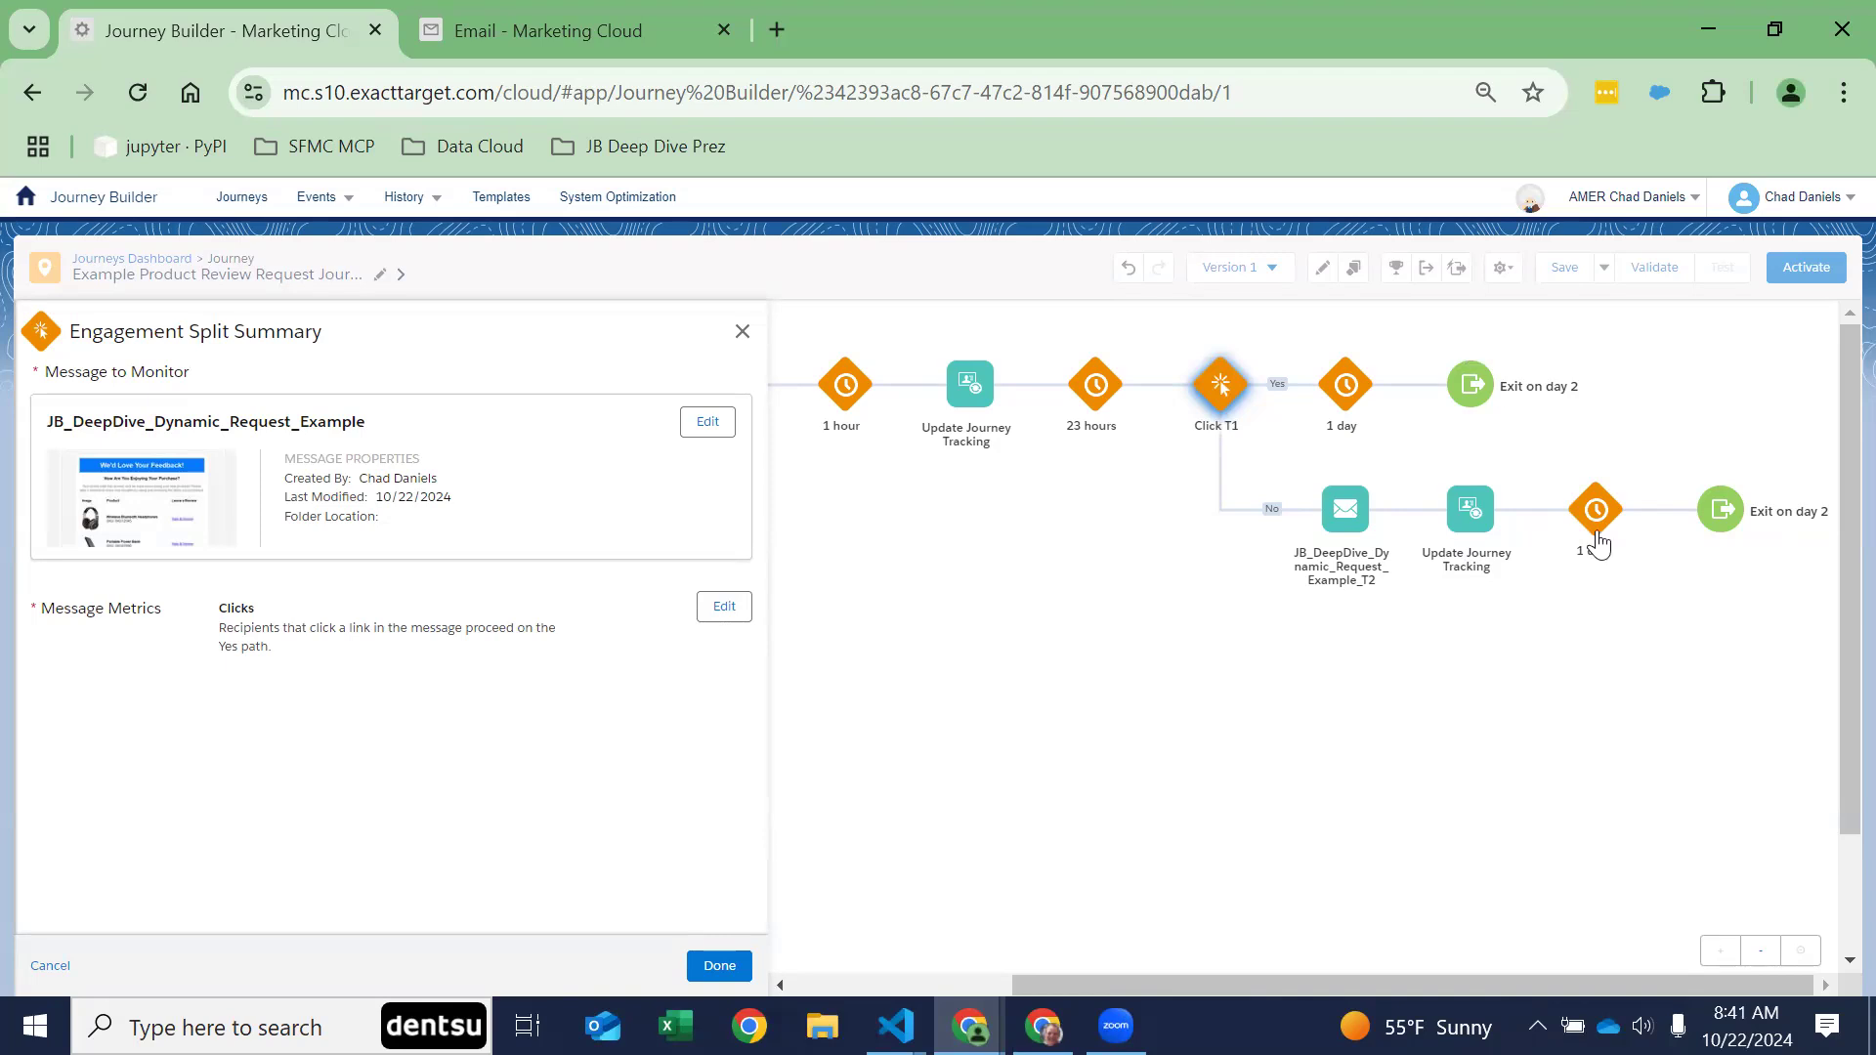
Step: Switch to the PowerPoint presentation, exit the ended slide show and select slide 7 on goal configuration and conversion tracking
click(1042, 1025)
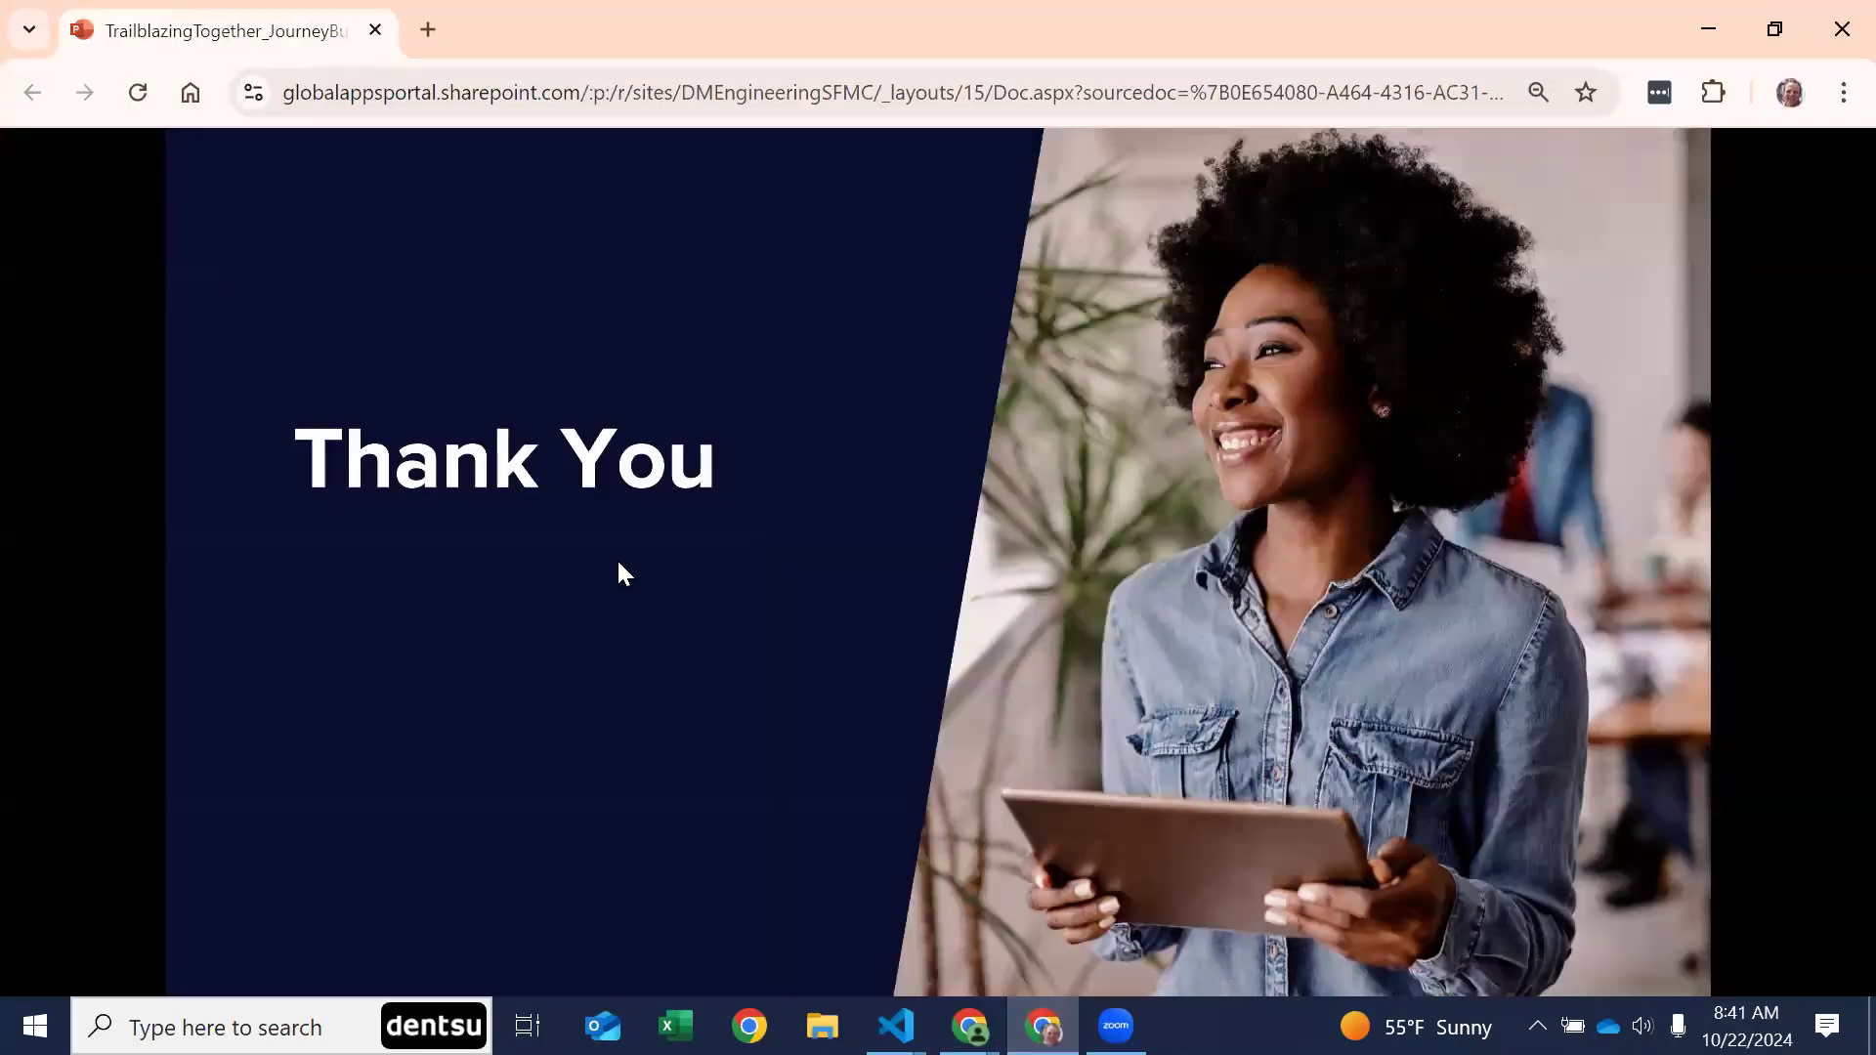
click(687, 593)
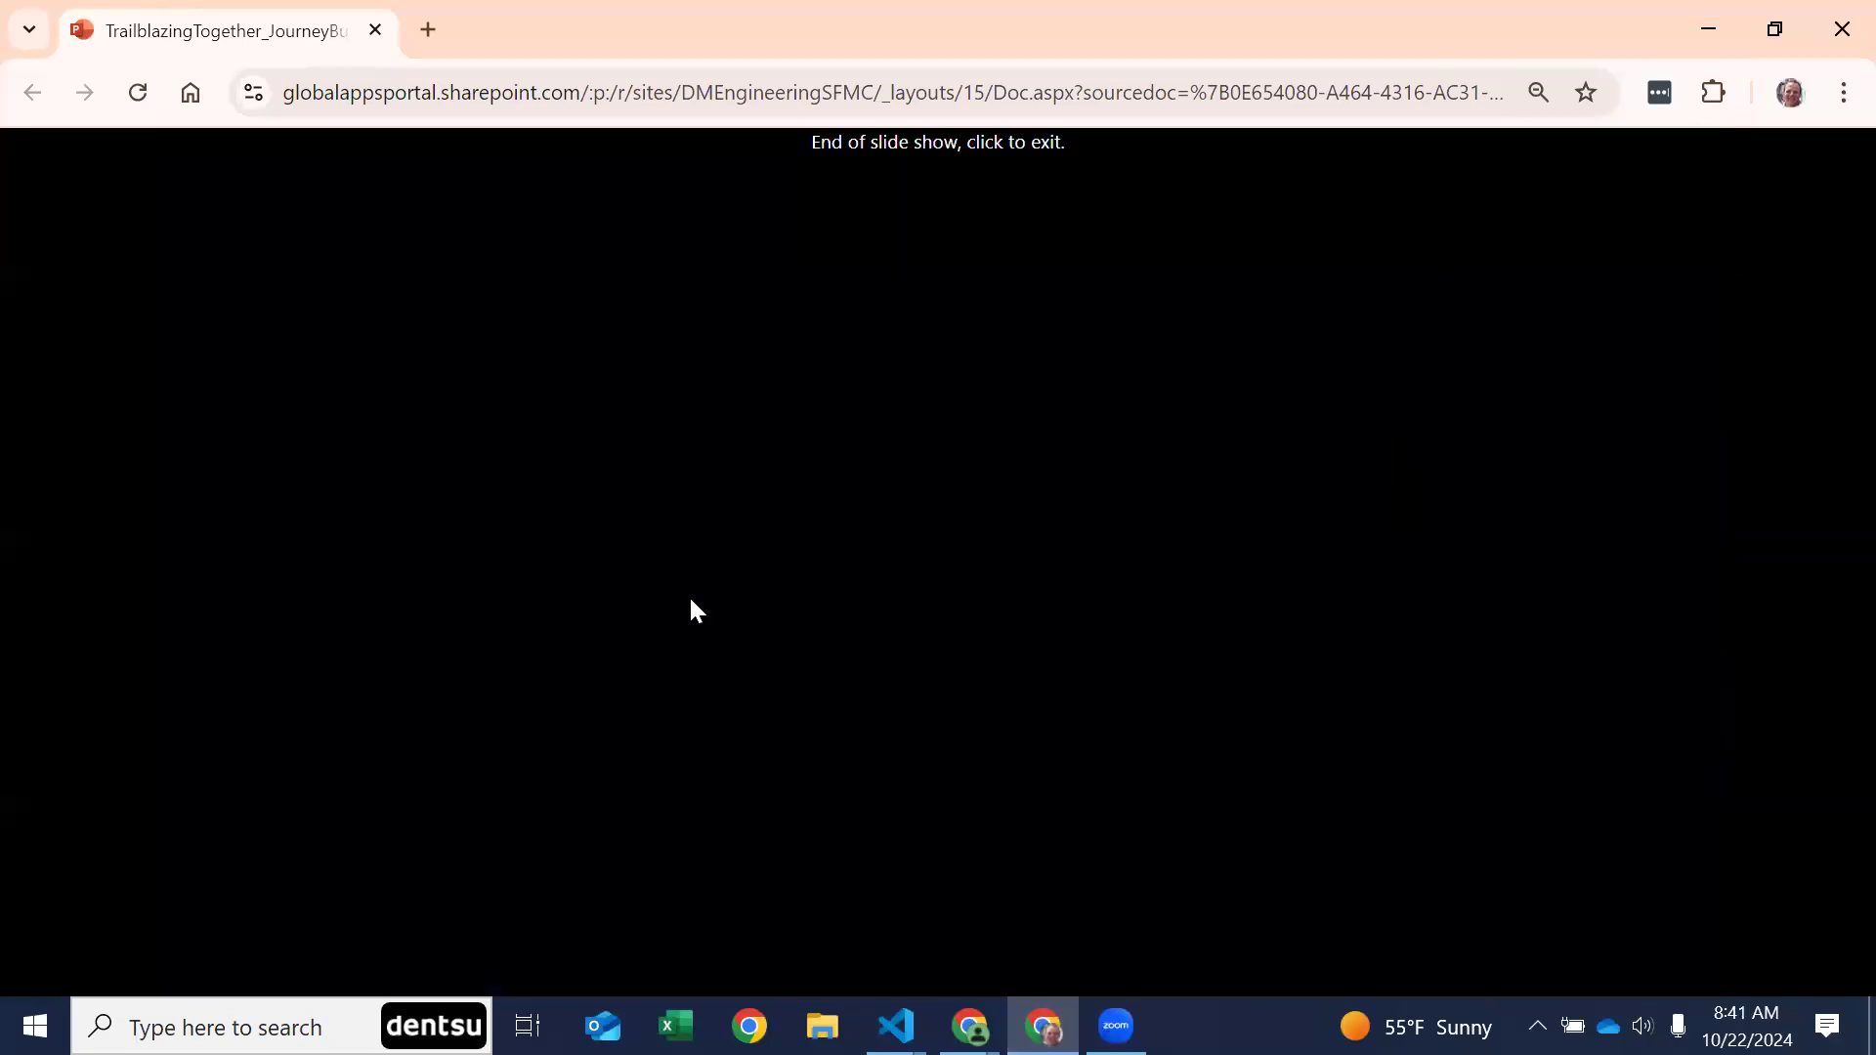
click(688, 594)
scroll(148, 793, down, 5)
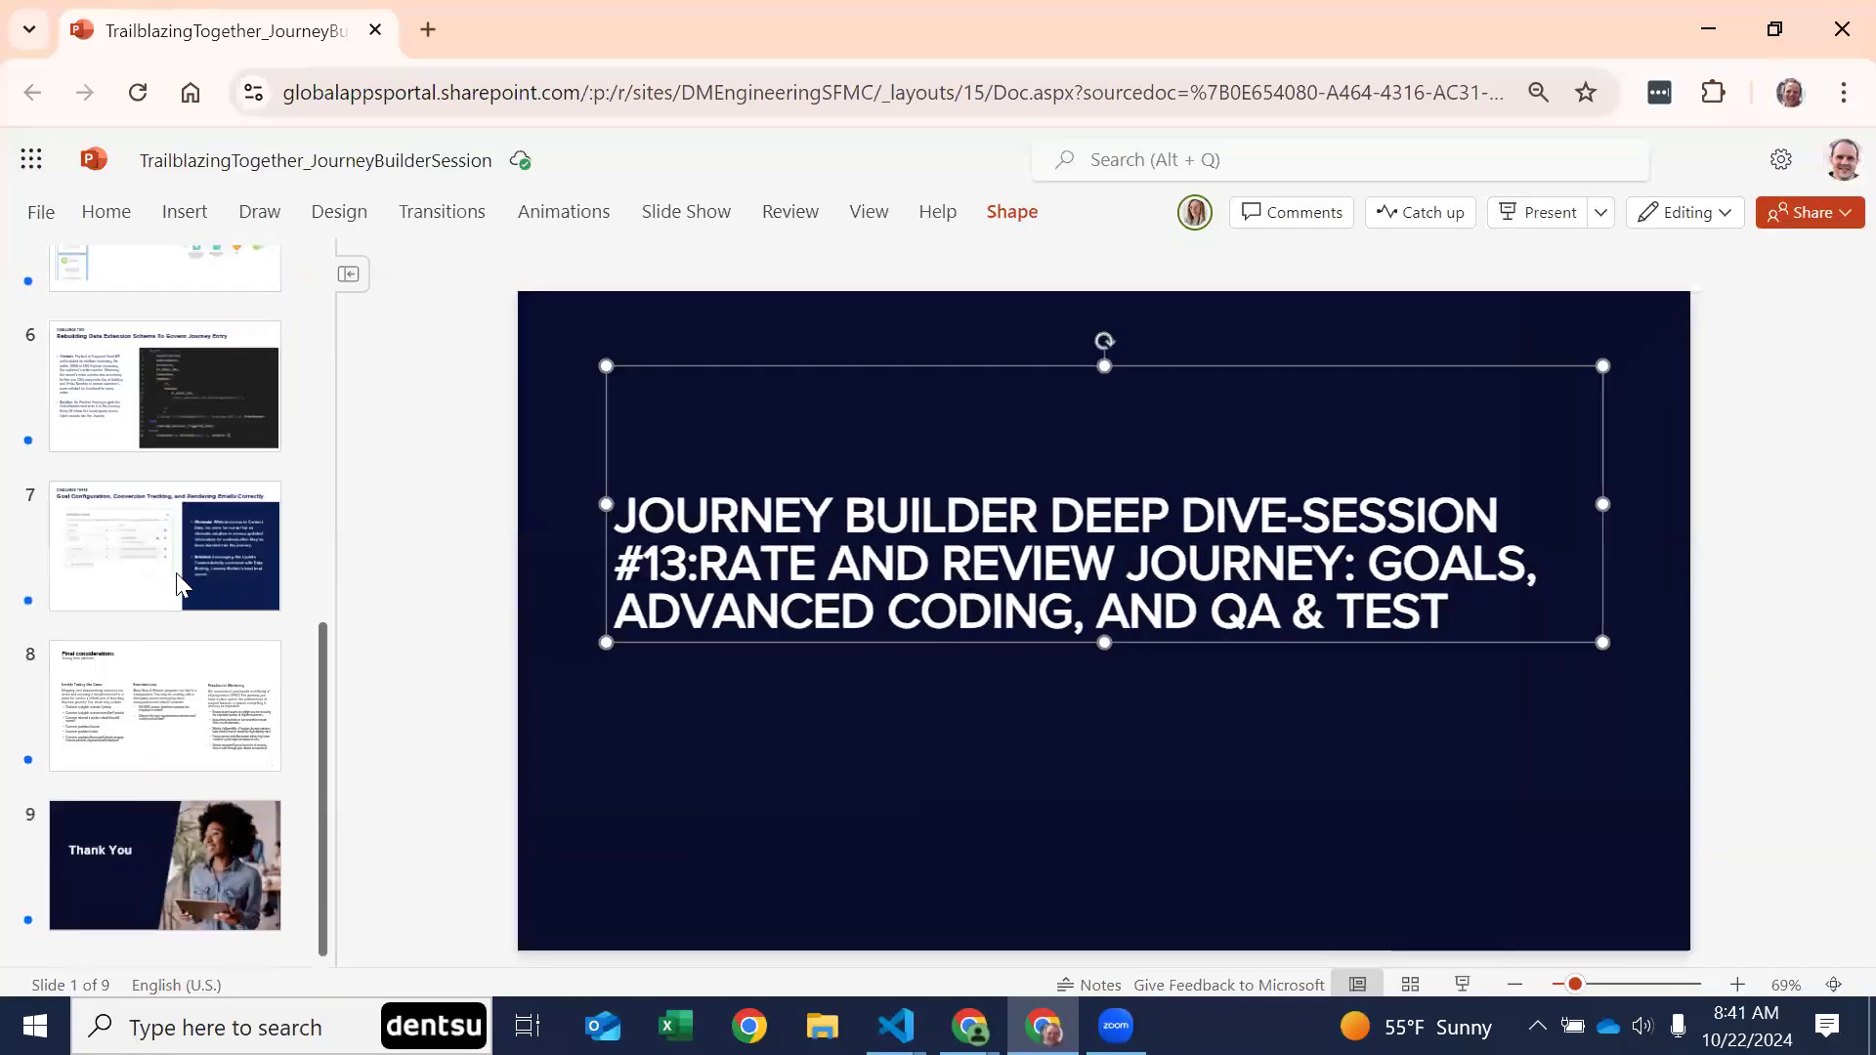
click(175, 506)
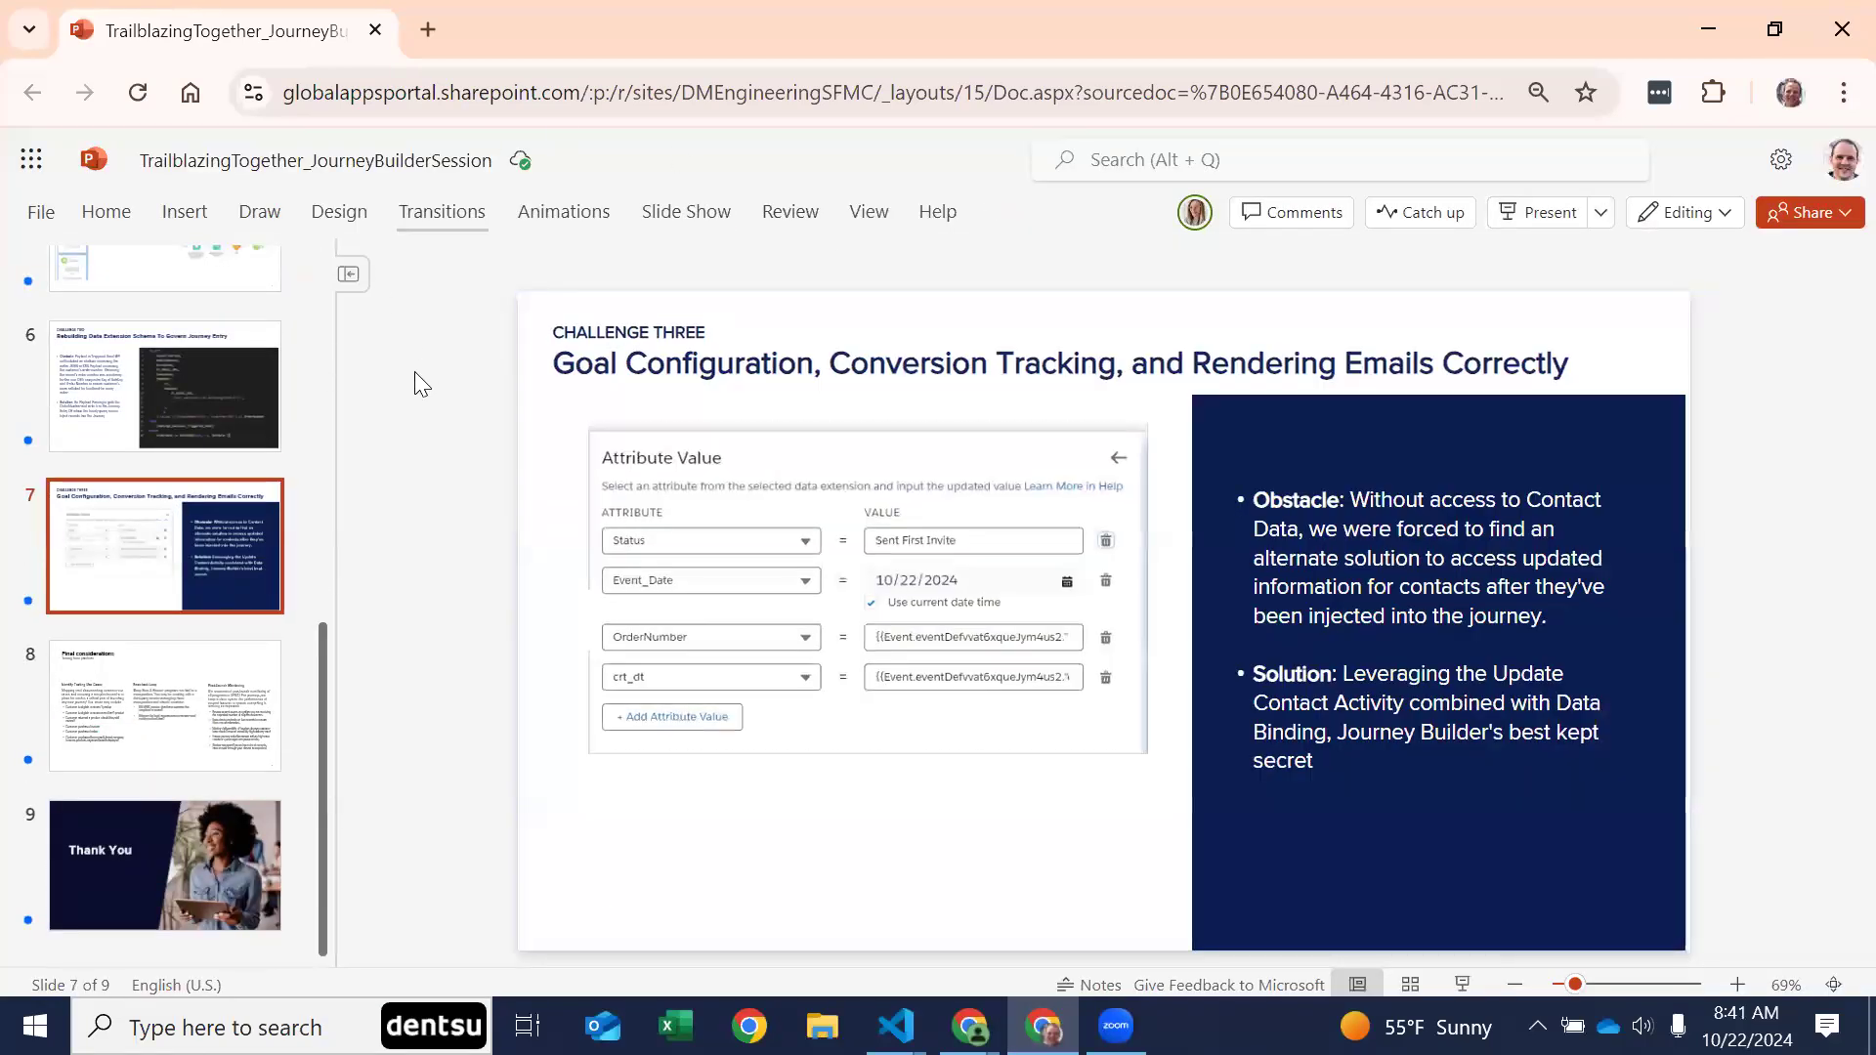
Step: Start the slide show from the current slide and advance to the Final considerations slide
click(672, 207)
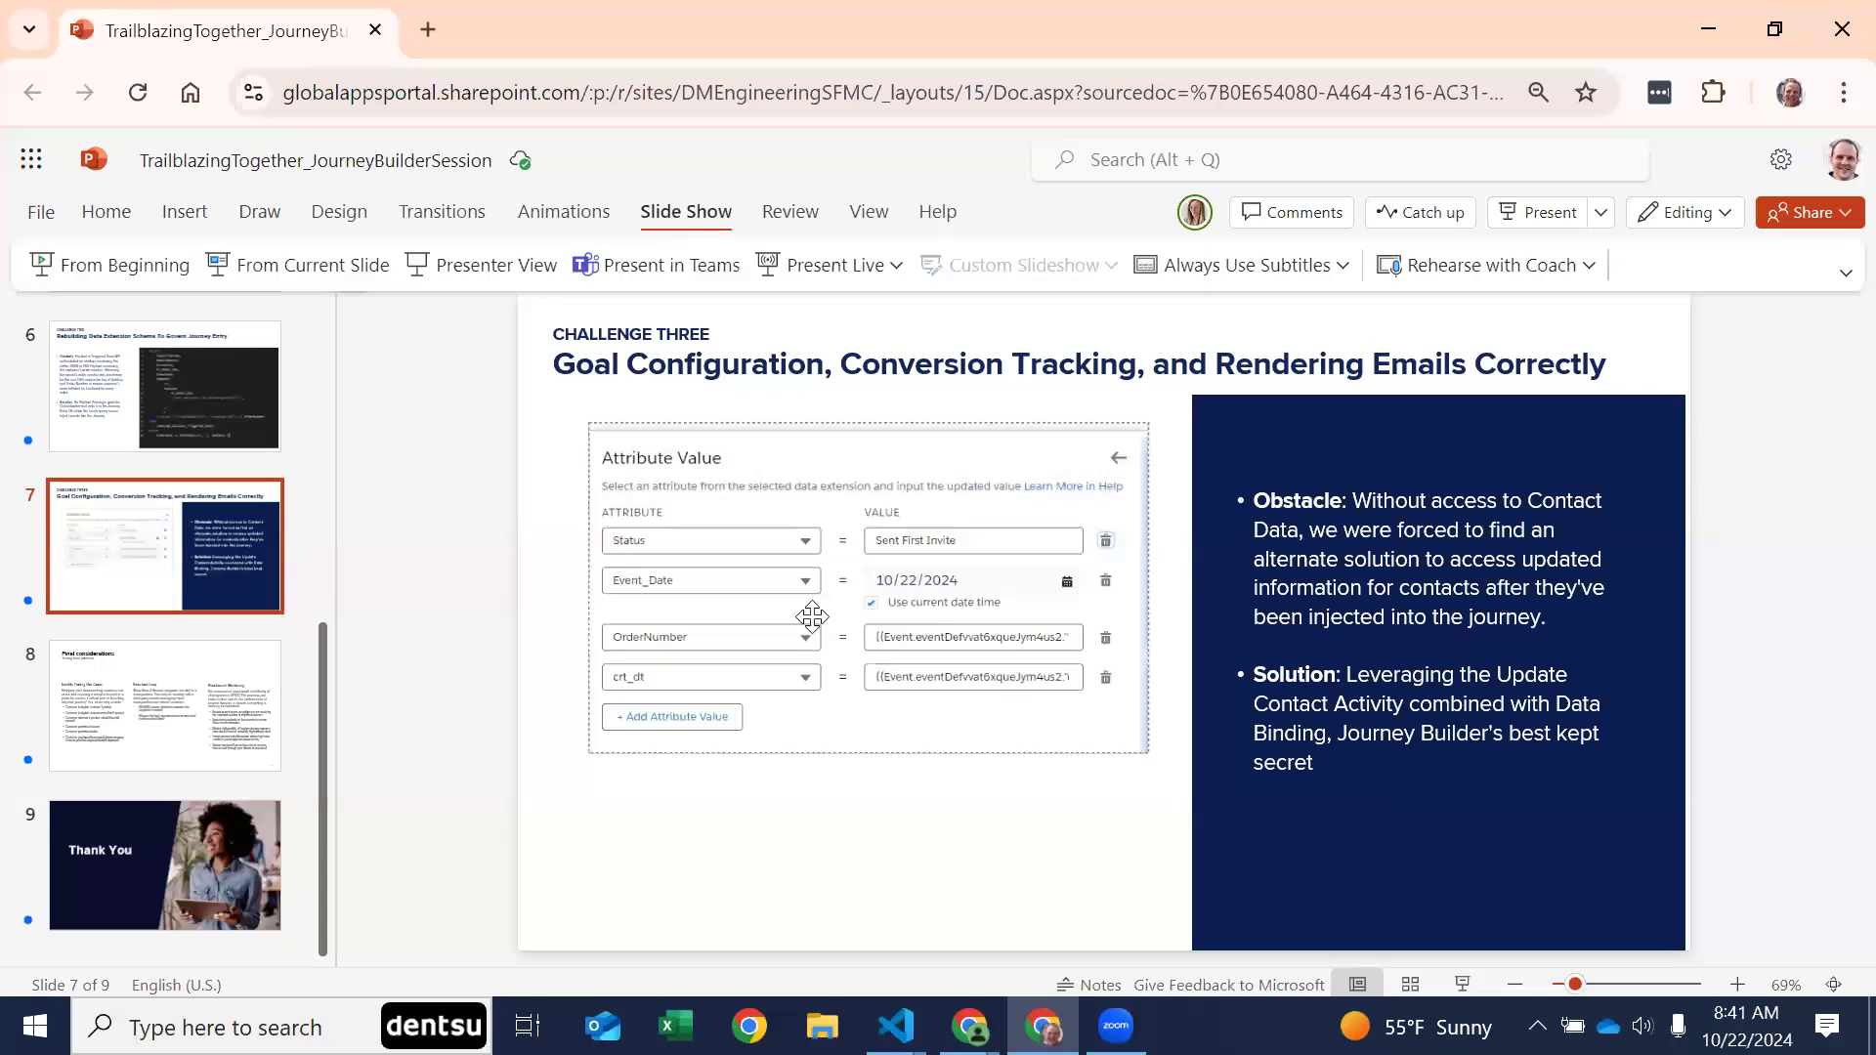
click(658, 223)
click(335, 261)
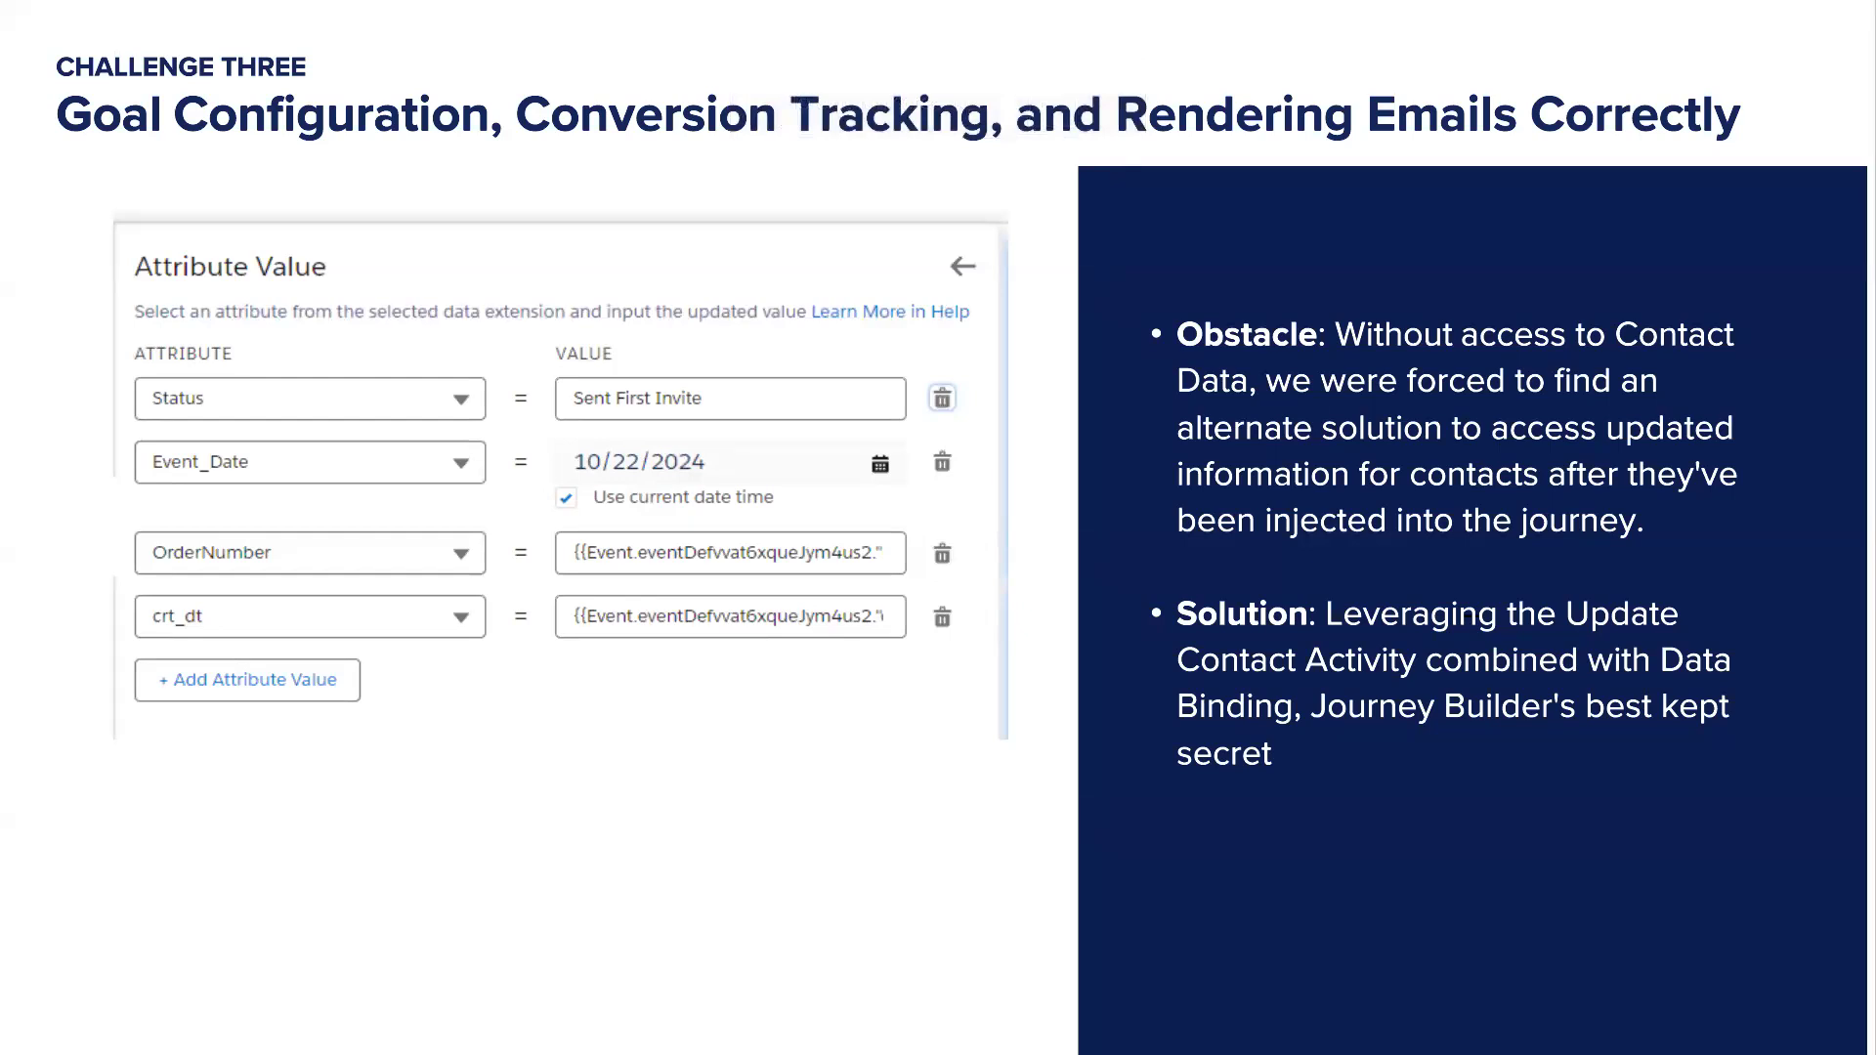
key(Right)
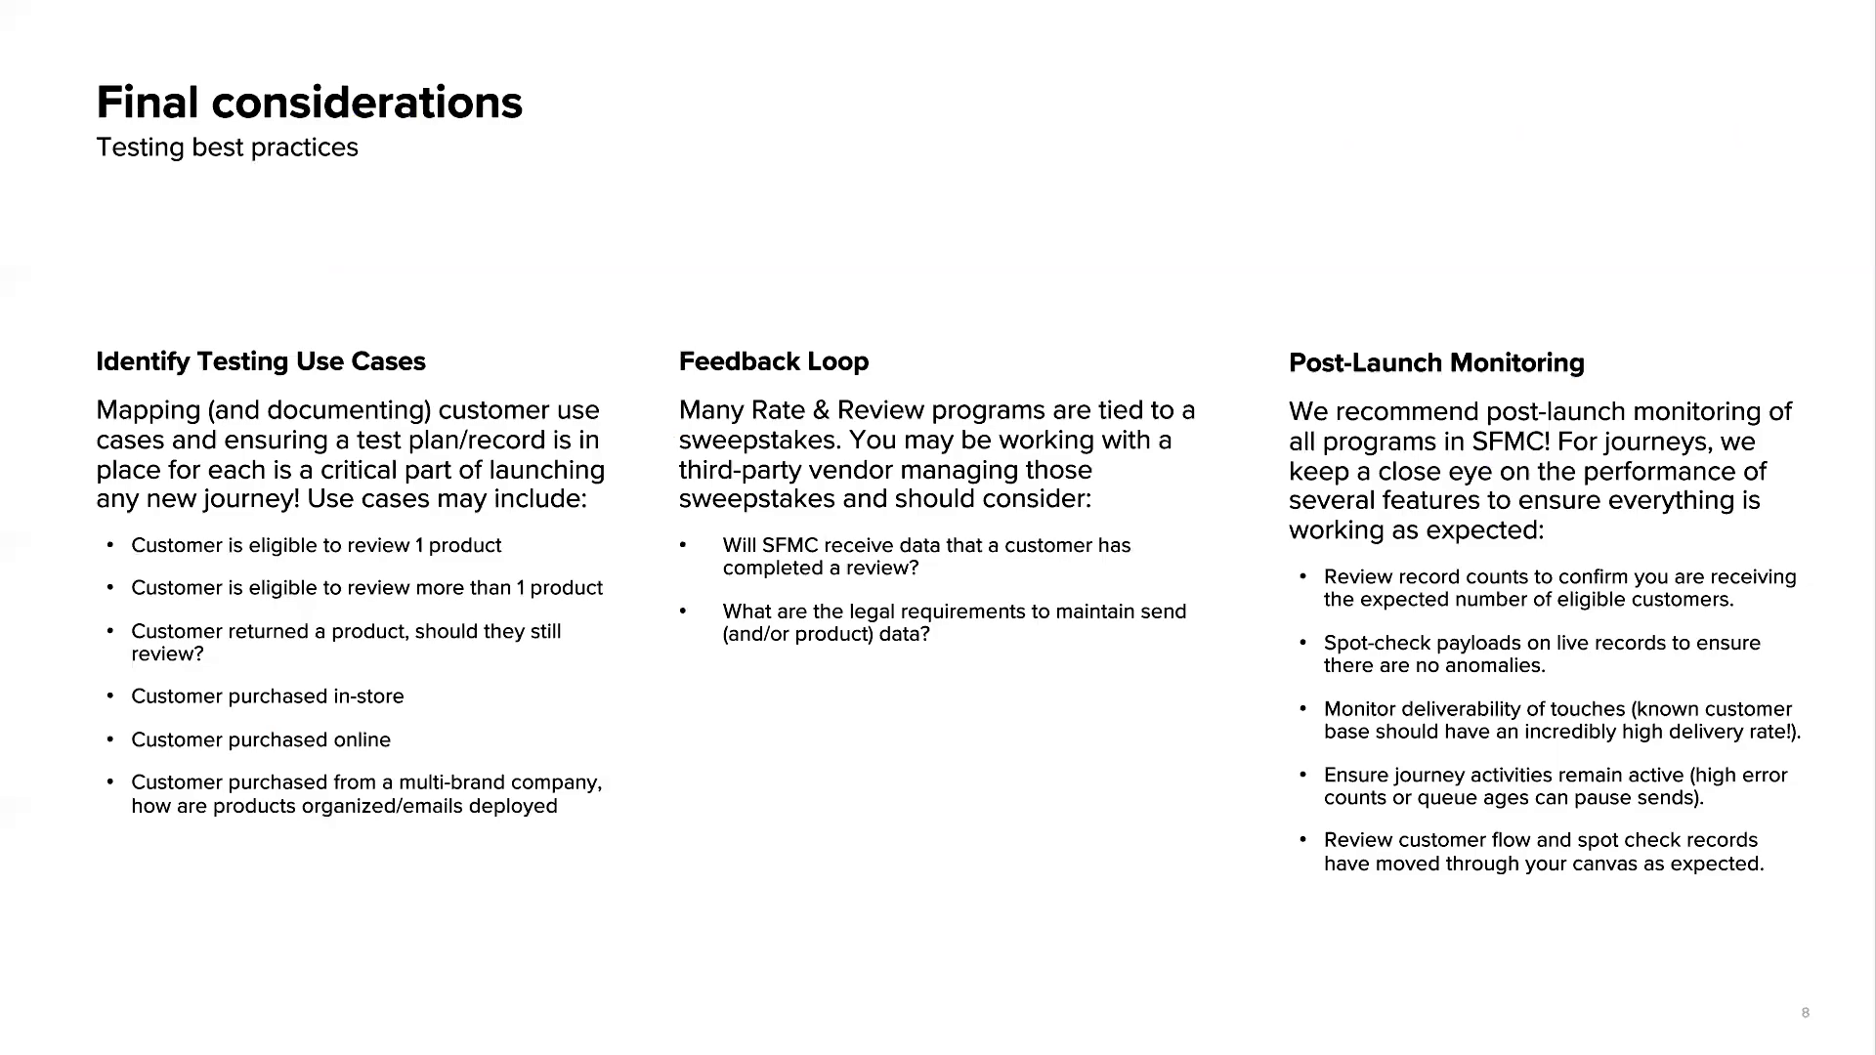